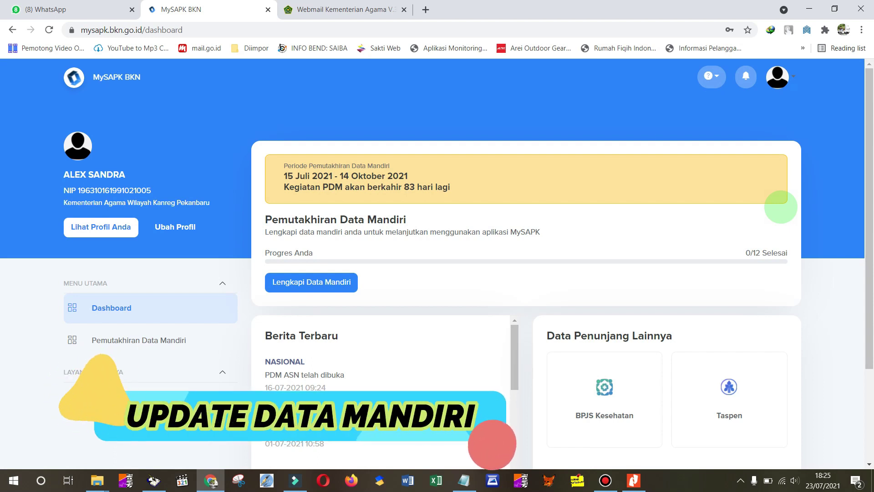
- Bring the Pemutakhiran Data Mandiri circular PDF to the front in Nitro Pro
{"action": "scroll", "coordinate": [868, 155], "scroll_direction": "down", "scroll_amount": 1}
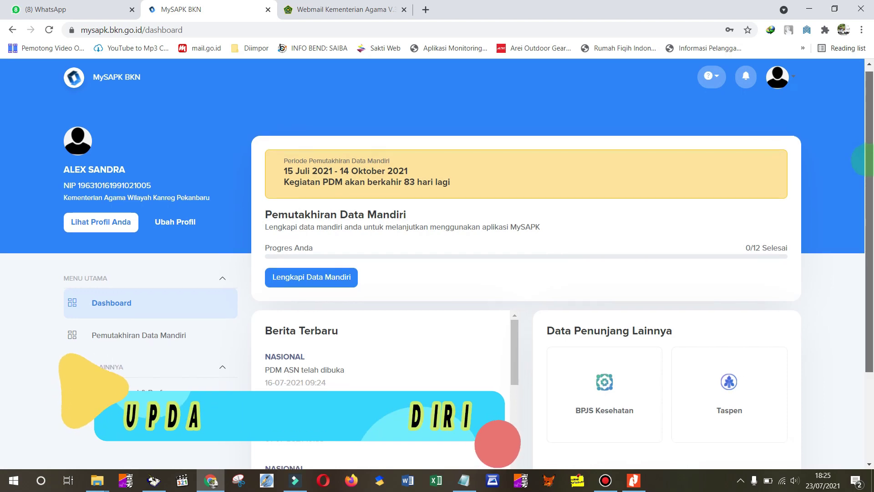
{"action": "scroll", "coordinate": [868, 160], "scroll_direction": "up", "scroll_amount": 1}
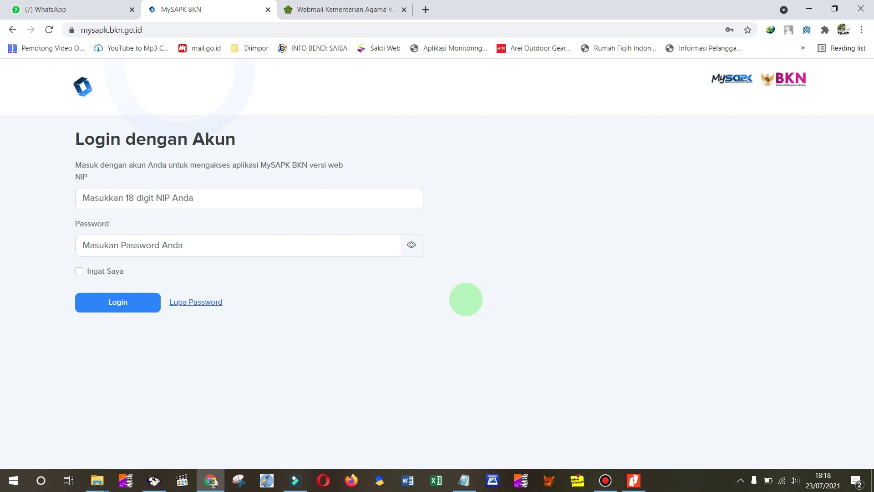
{"action": "left_click", "coordinate": [634, 480]}
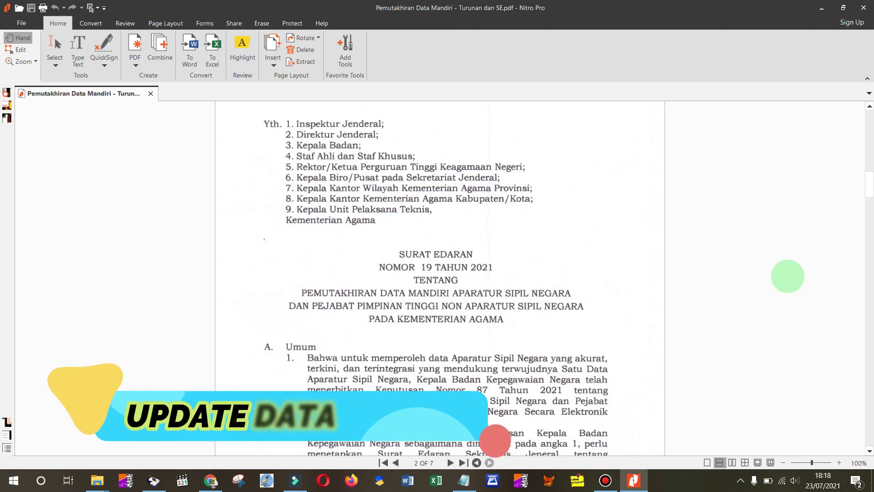
- Read pages 2–3 of the circular through Dasar Hukum and Ketentuan, then return to MySAPK login
{"action": "scroll", "coordinate": [867, 187], "scroll_direction": "down", "scroll_amount": 3}
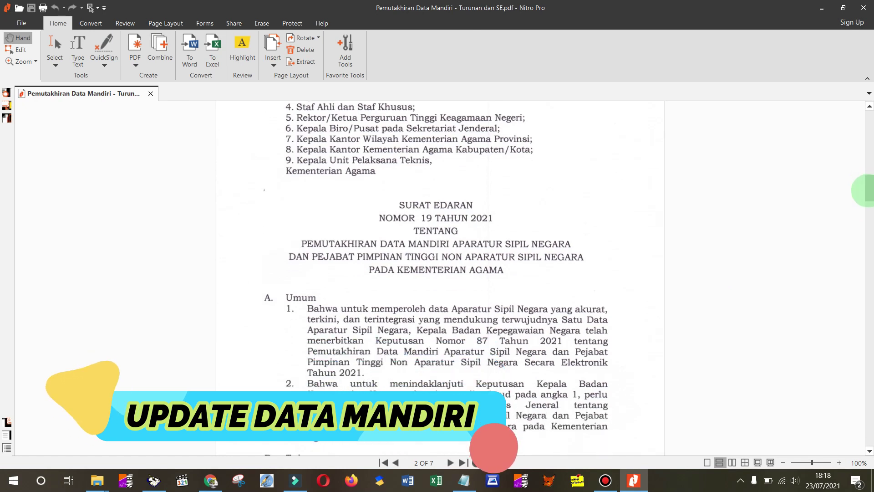
{"action": "scroll", "coordinate": [868, 191], "scroll_direction": "down", "scroll_amount": 1}
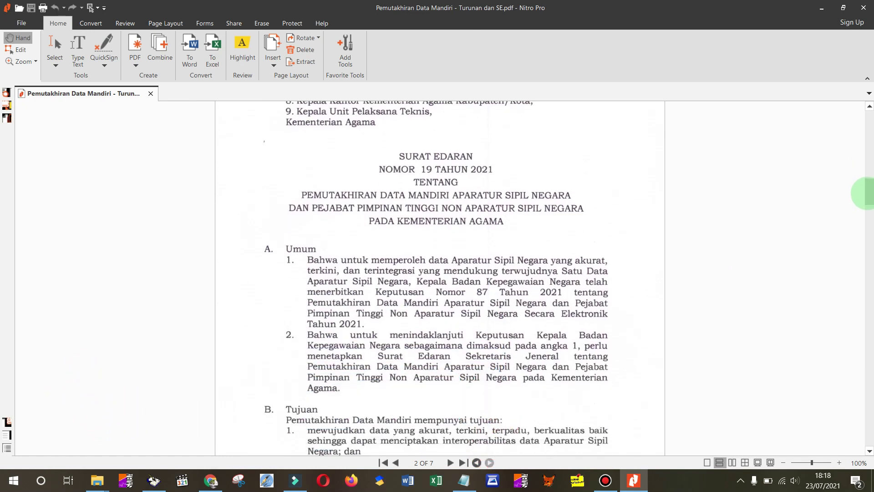
{"action": "scroll", "coordinate": [868, 193], "scroll_direction": "down", "scroll_amount": 2}
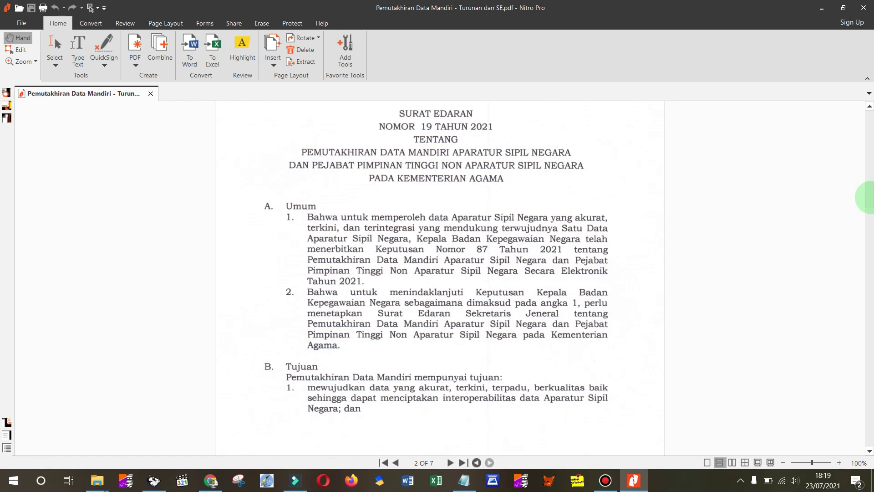
{"action": "scroll", "coordinate": [869, 197], "scroll_direction": "down", "scroll_amount": 3}
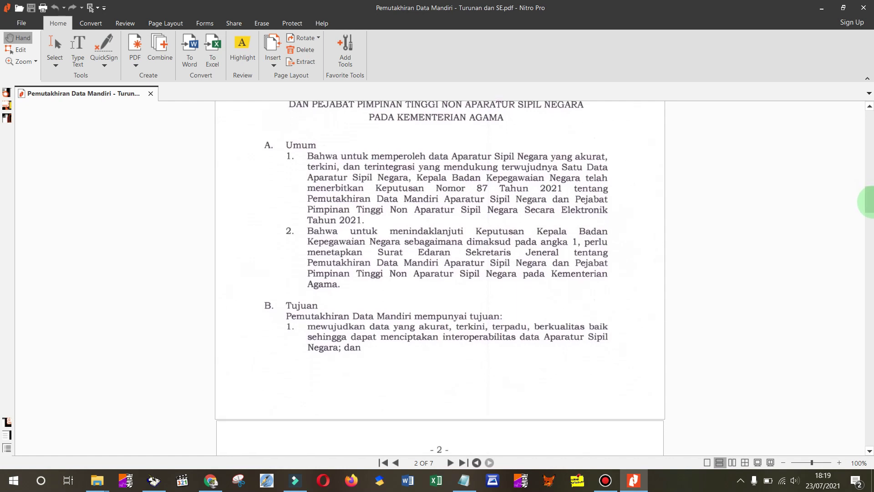
{"action": "scroll", "coordinate": [868, 202], "scroll_direction": "down", "scroll_amount": 8}
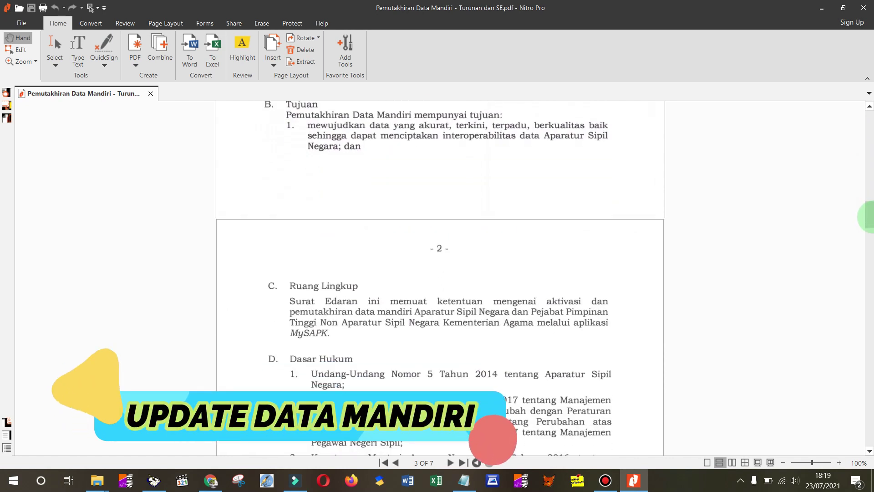
{"action": "scroll", "coordinate": [870, 217], "scroll_direction": "down", "scroll_amount": 3}
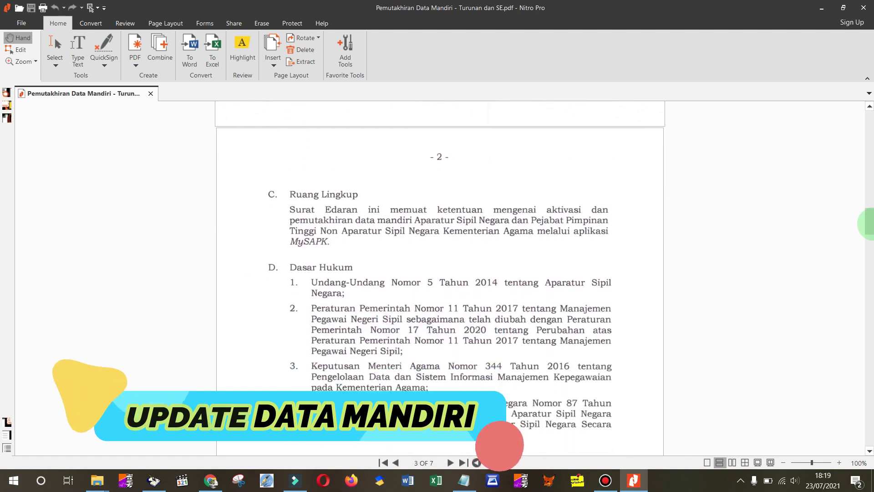
{"action": "scroll", "coordinate": [868, 223], "scroll_direction": "down", "scroll_amount": 4}
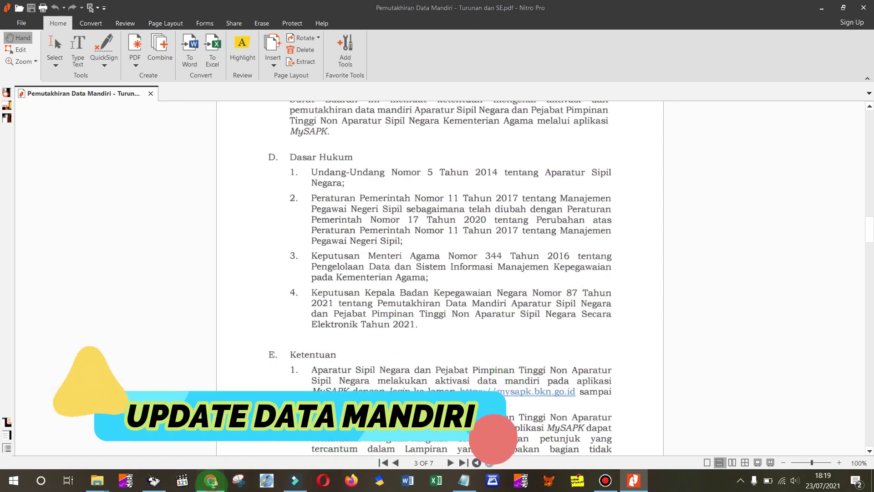
{"action": "left_click", "coordinate": [210, 480]}
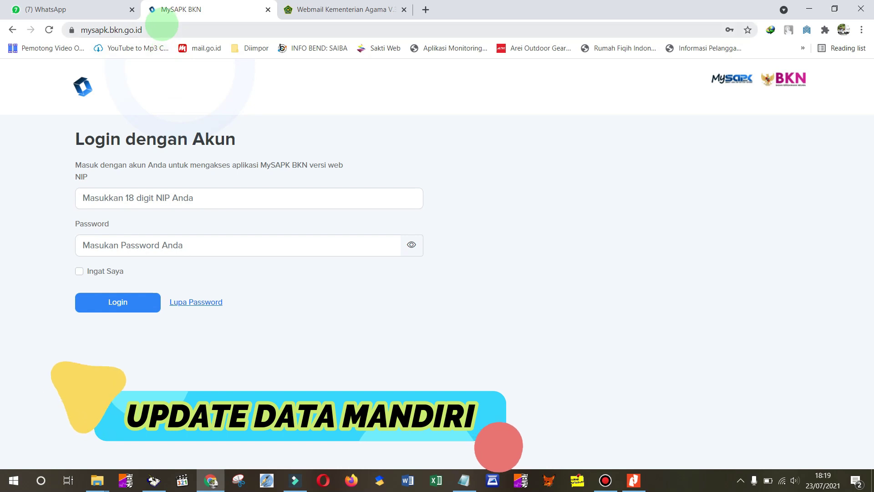
{"action": "left_click", "coordinate": [161, 27]}
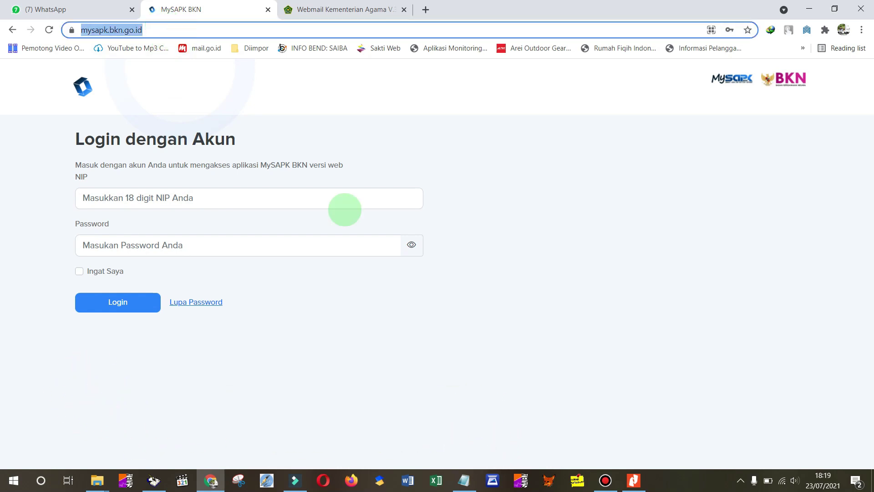
{"action": "left_click", "coordinate": [464, 480]}
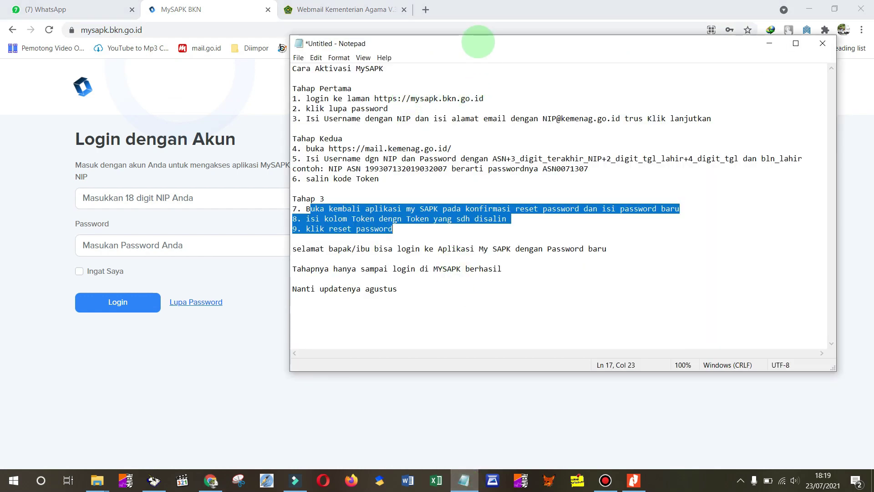
{"action": "left_click_drag", "start_coordinate": [493, 47], "coordinate": [543, 55]}
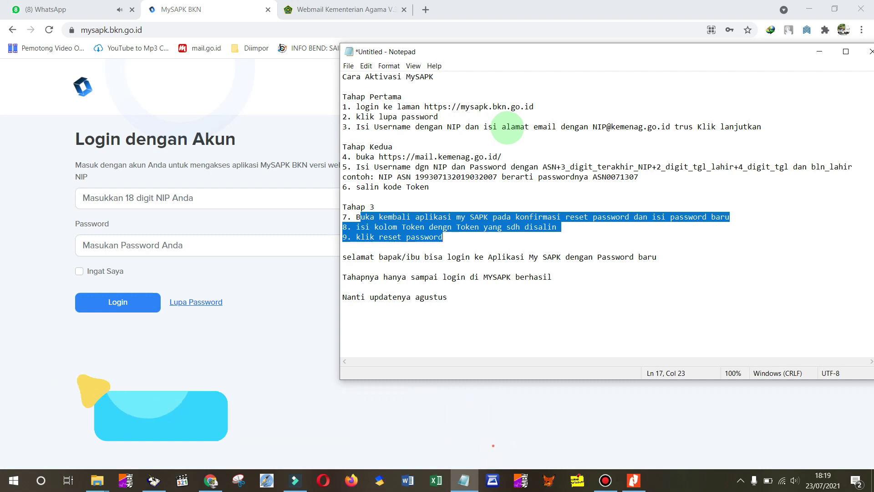
{"action": "left_click", "coordinate": [200, 277]}
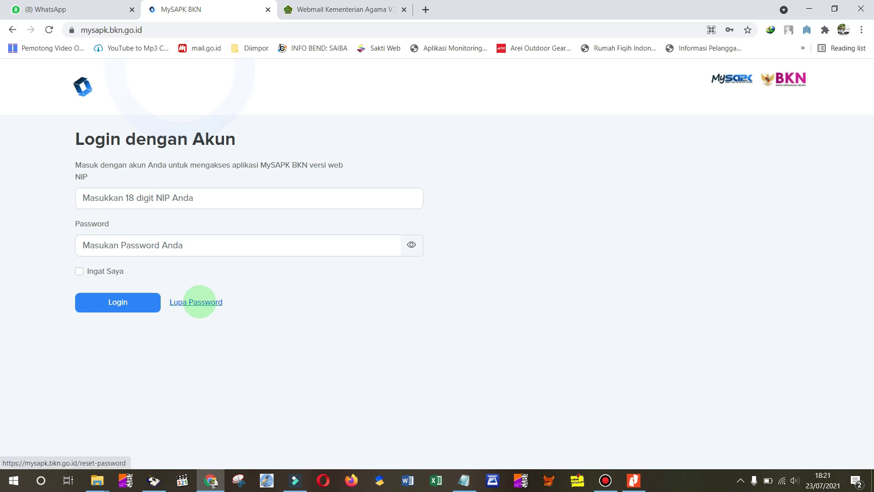
- Open Lupa Password and fill the NIP field with the saved NIP suggestion
{"action": "left_click", "coordinate": [197, 302]}
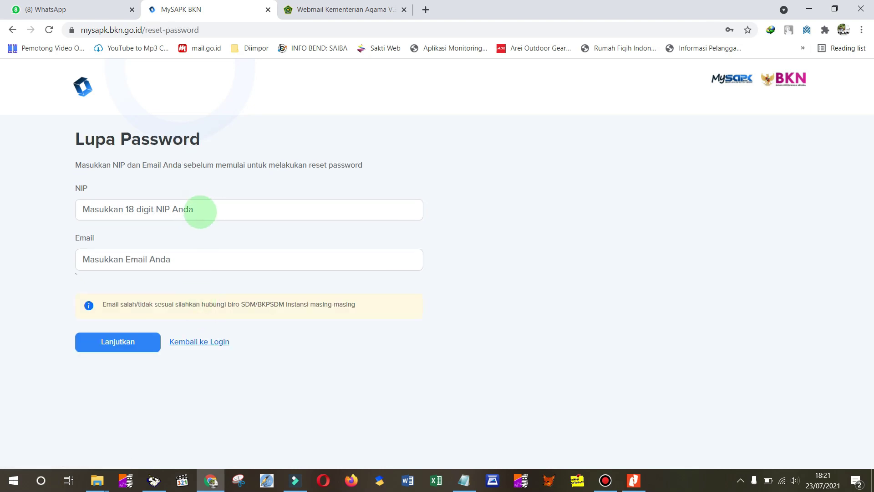
{"action": "left_click", "coordinate": [200, 212]}
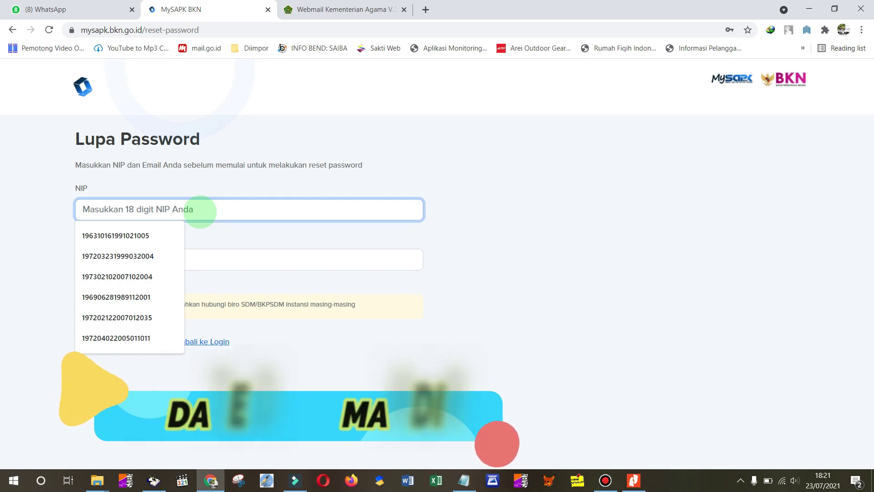
{"action": "key", "text": "Down"}
{"action": "key", "text": "Return"}
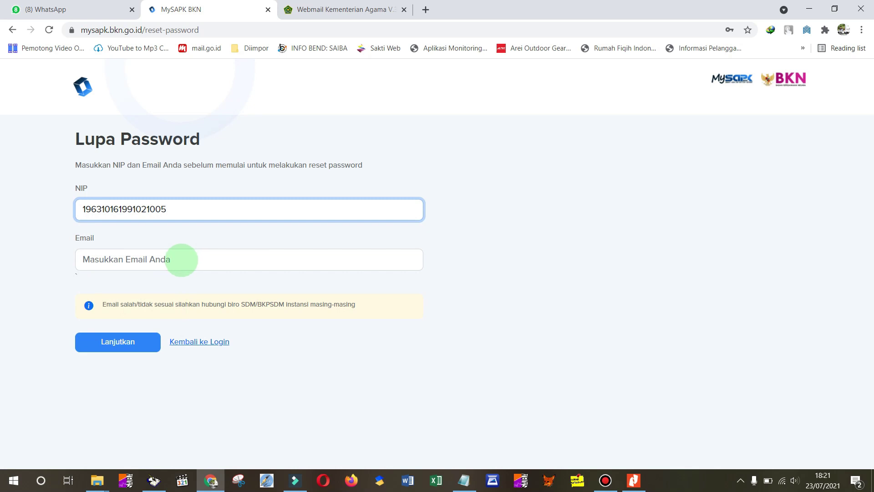
{"action": "left_click", "coordinate": [464, 480]}
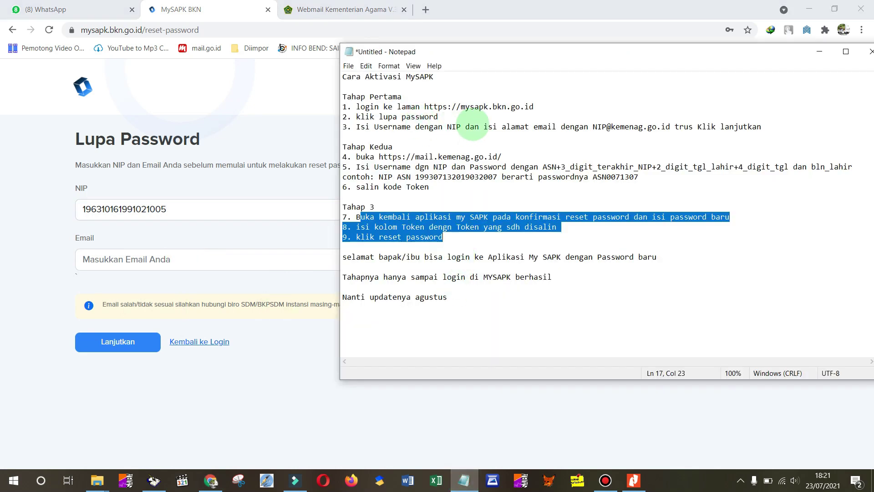
{"action": "left_click", "coordinate": [593, 127]}
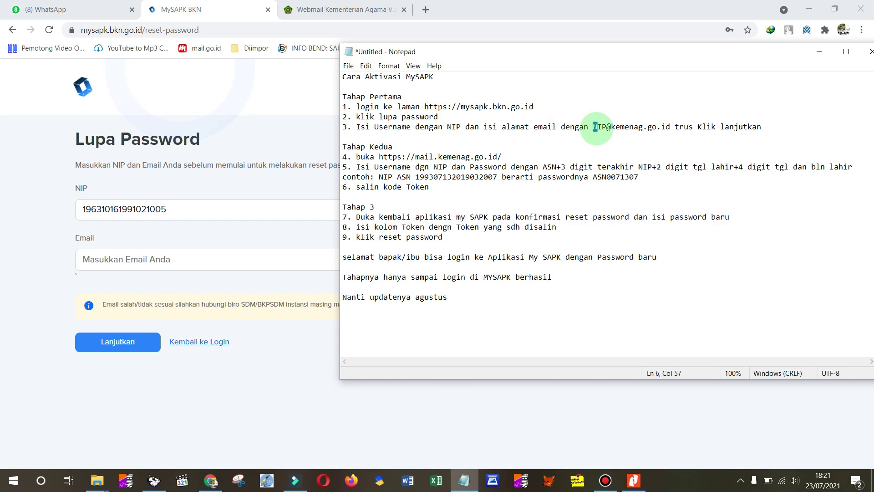
{"action": "left_click_drag", "start_coordinate": [631, 131], "coordinate": [670, 127]}
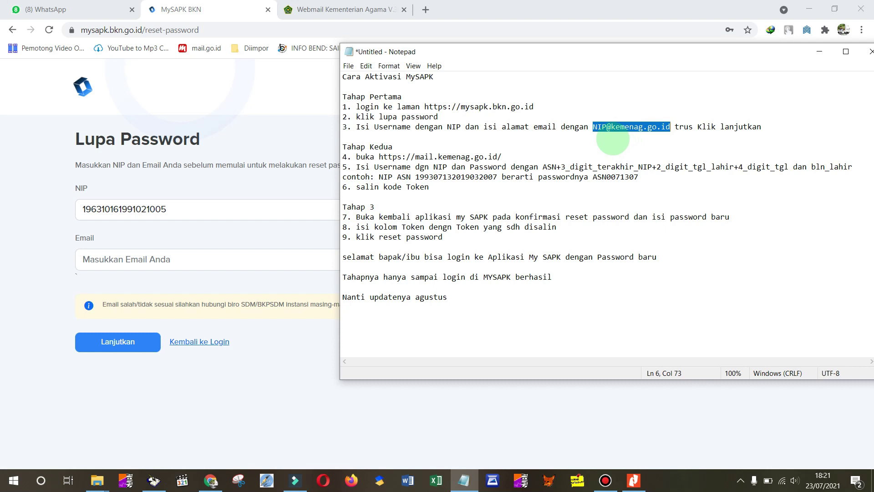
{"action": "left_click", "coordinate": [198, 260]}
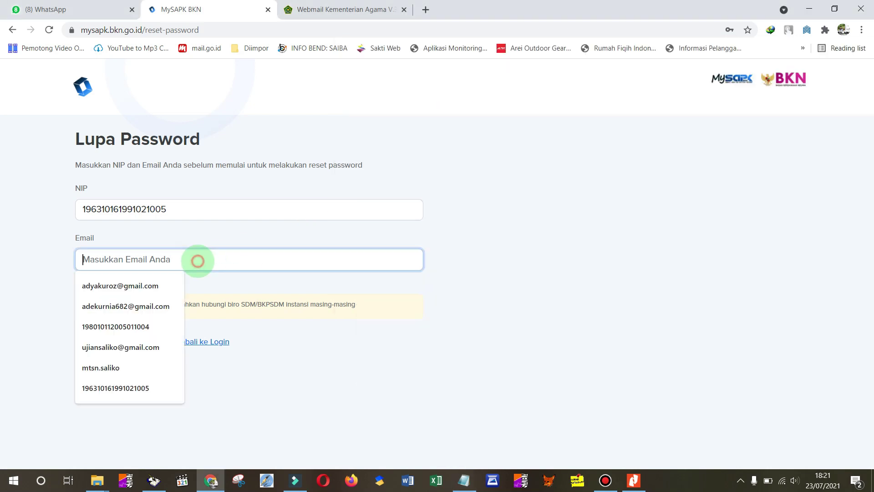
{"action": "key", "text": "ctrl+v"}
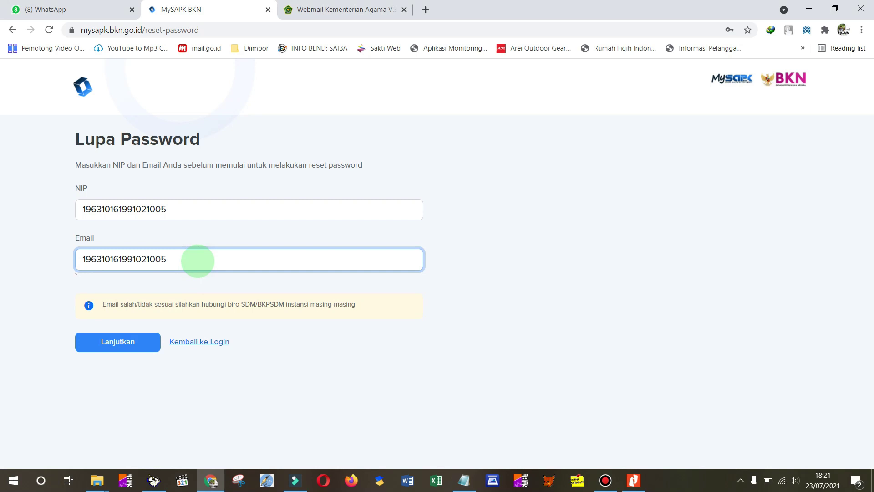
{"action": "type", "text": "@ke"}
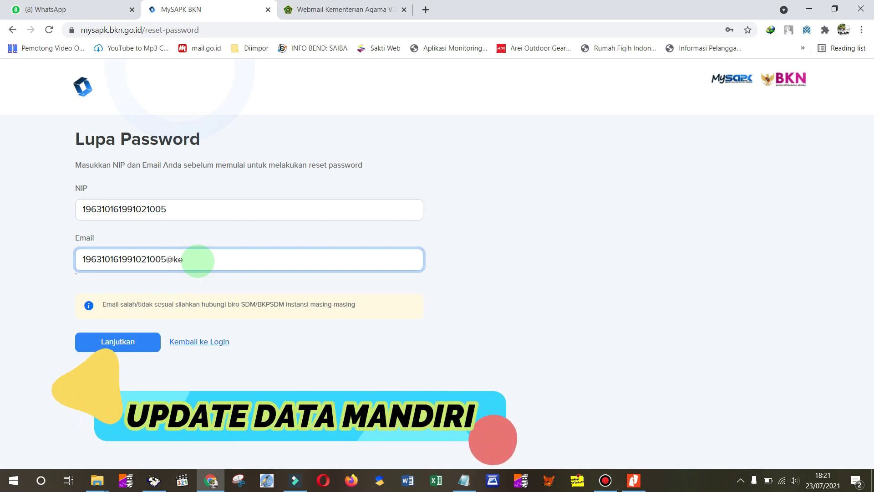
{"action": "type", "text": "menag.go.id"}
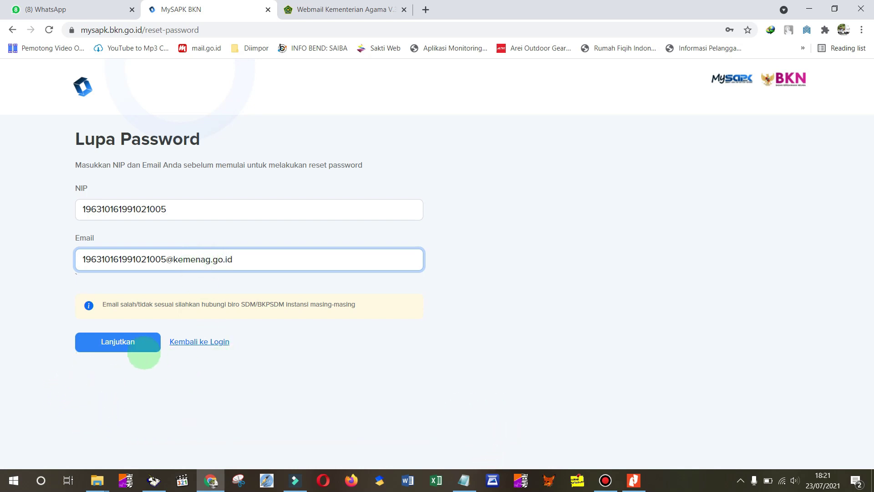
{"action": "left_click", "coordinate": [137, 344]}
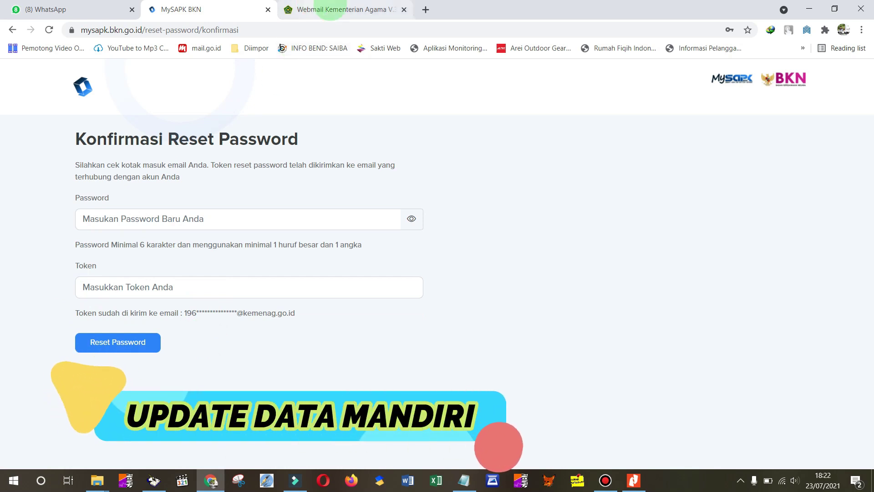
- Paste the saved NIP as the Kemenag Webmail username, then bring up the Notepad notes
{"action": "left_click", "coordinate": [333, 8]}
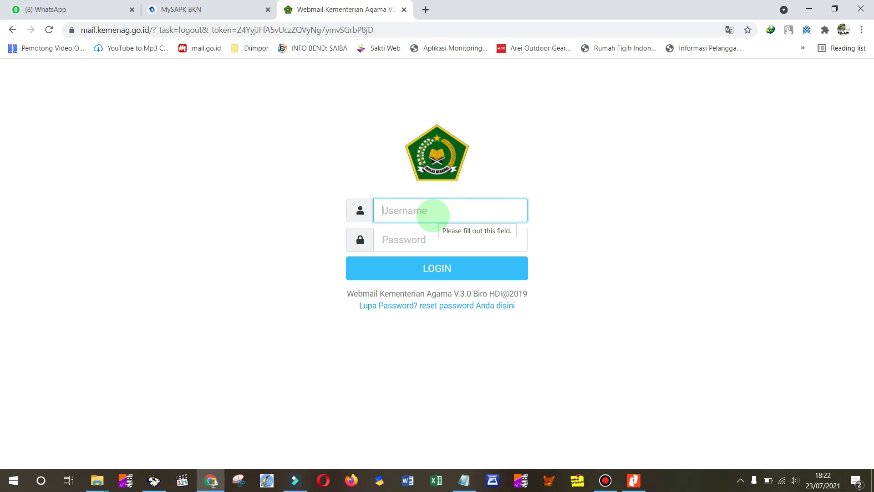
{"action": "key", "text": "ctrl+v"}
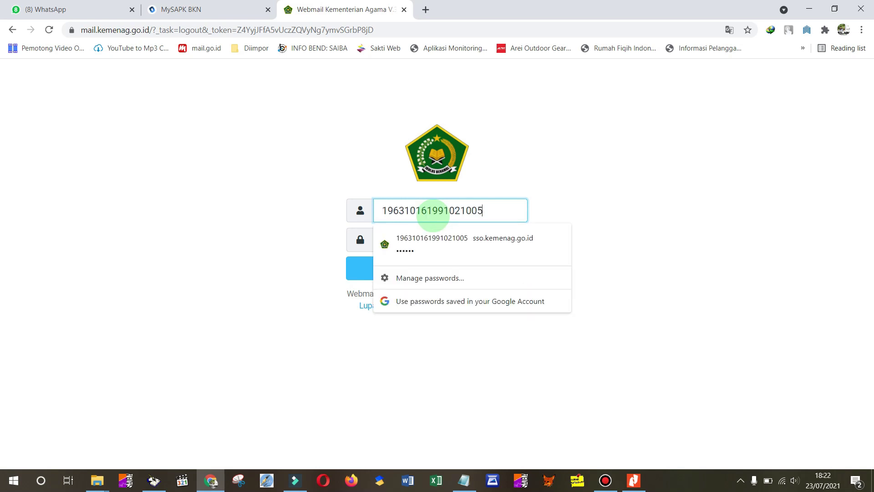
{"action": "key", "text": "Tab"}
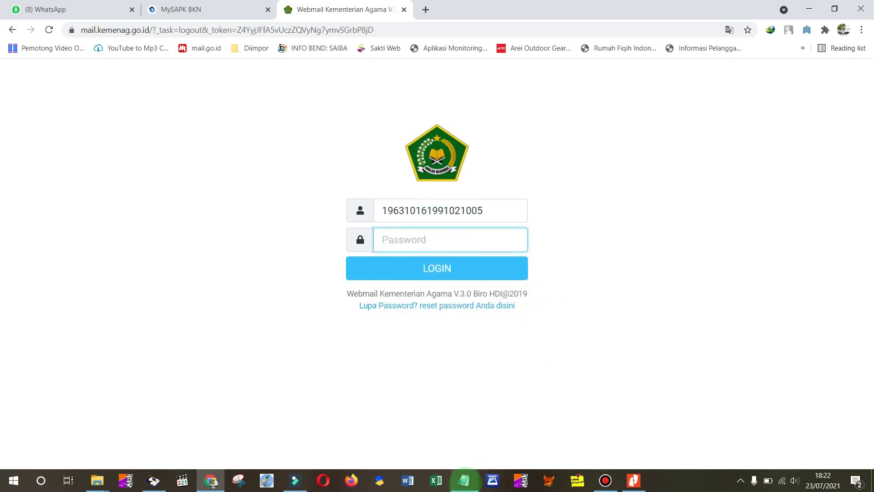
{"action": "left_click", "coordinate": [464, 481]}
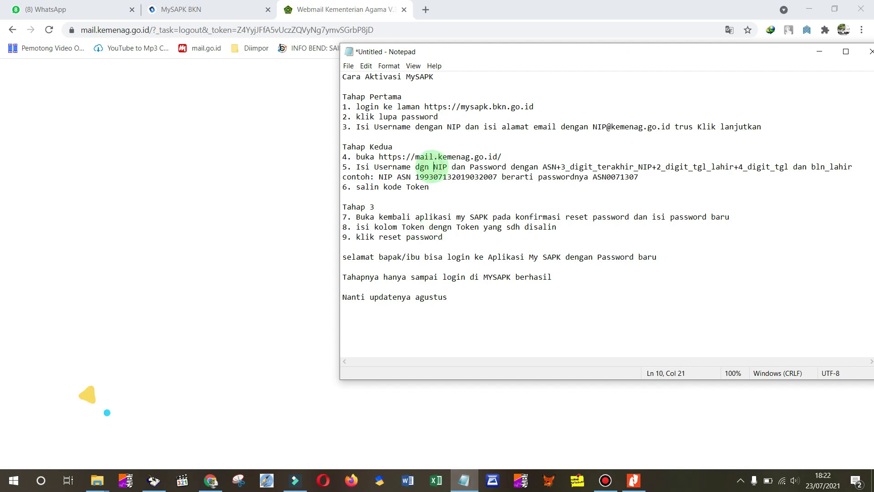
- Change step 5's password rule to ASN+3_digit_terakhir_NIP+2_digit_tgl_lahir+2_digit_bln_lahir
{"action": "left_click_drag", "start_coordinate": [543, 166], "coordinate": [859, 167]}
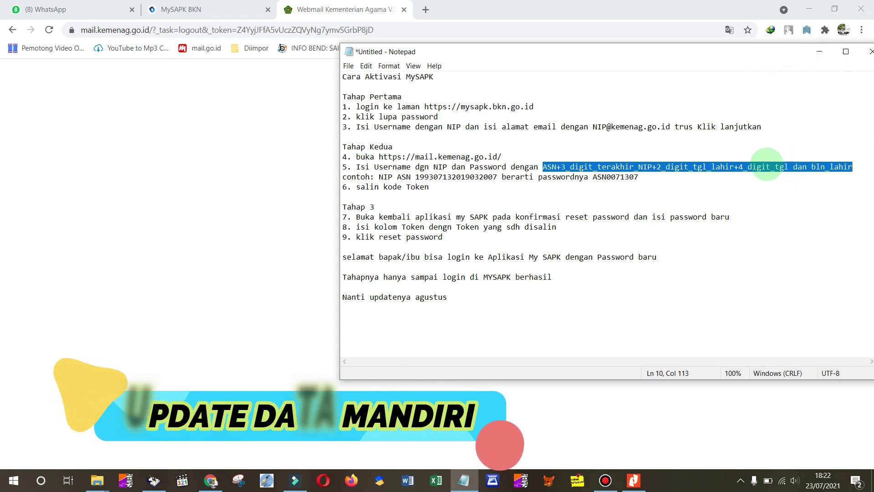
{"action": "left_click", "coordinate": [742, 167]}
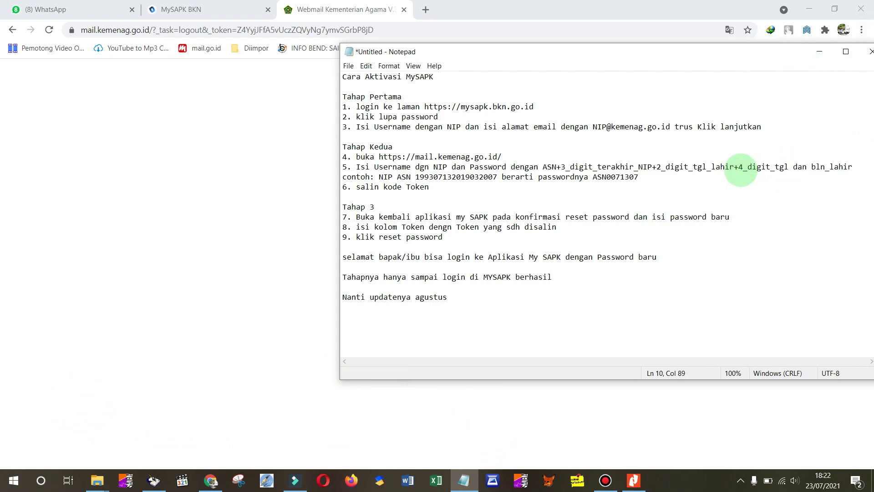
{"action": "type", "text": "2"}
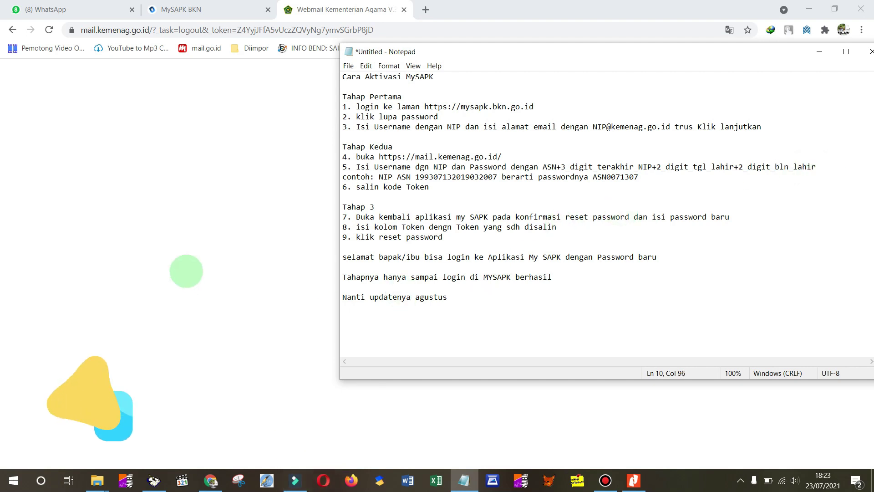
{"action": "left_click", "coordinate": [283, 218]}
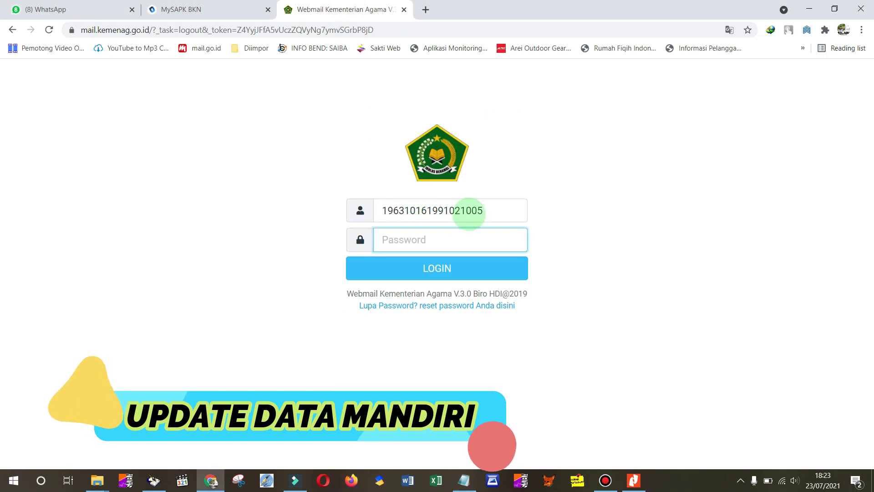
- Enter the webmail password, checked against the notes' format, and log in to Kemenag Webmail
{"action": "left_click", "coordinate": [474, 211]}
{"action": "left_click_drag", "start_coordinate": [474, 211], "coordinate": [486, 211]}
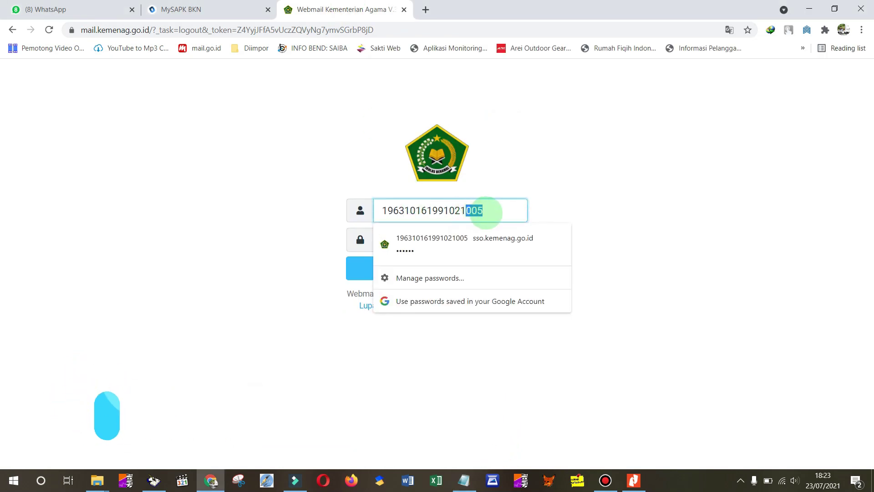
{"action": "left_click", "coordinate": [286, 258]}
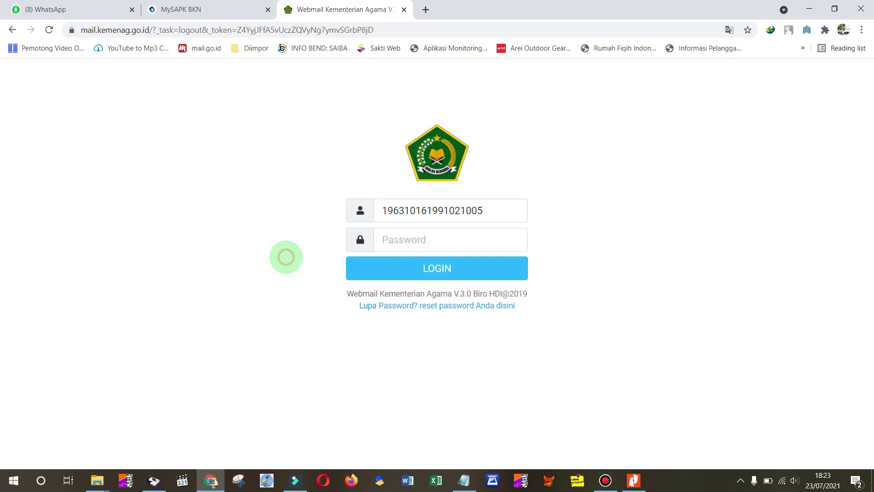
{"action": "left_click", "coordinate": [404, 239]}
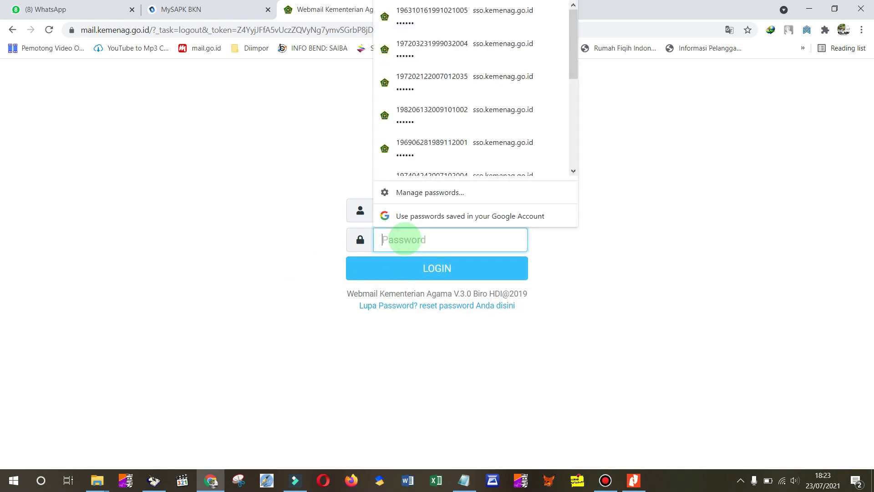
{"action": "type", "text": "••"}
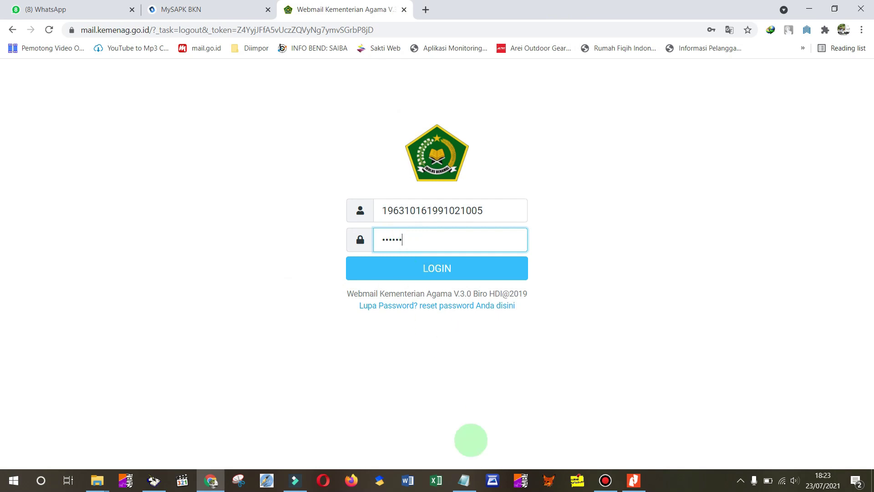
{"action": "left_click", "coordinate": [465, 480]}
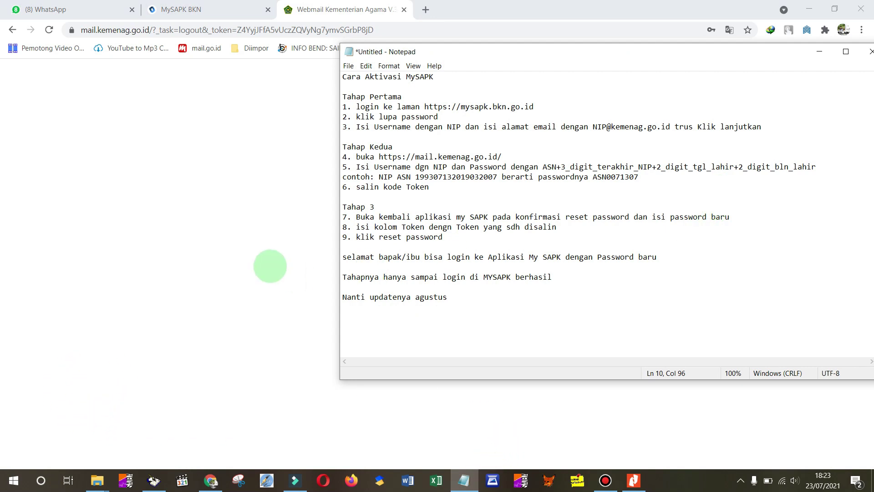
{"action": "left_click", "coordinate": [271, 266]}
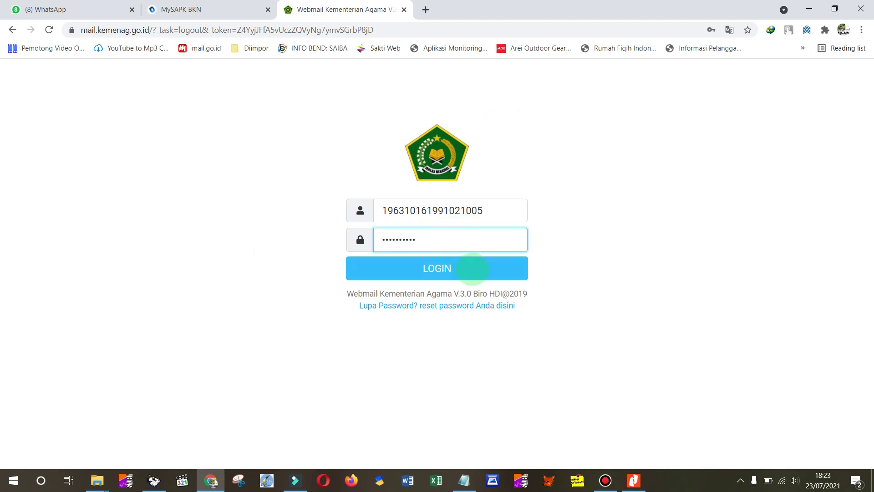
{"action": "left_click", "coordinate": [476, 269]}
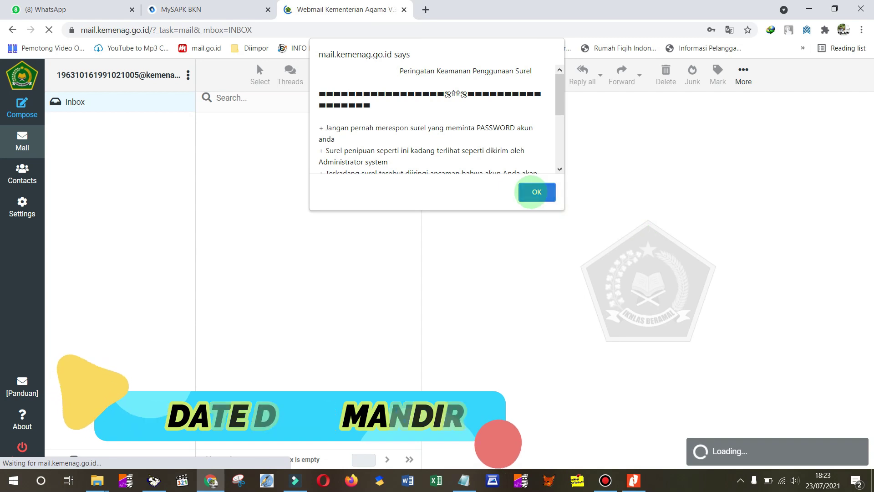
- Dismiss the security warning, open the Kode Verifikasi MySapk email and copy its reset token
{"action": "left_click", "coordinate": [537, 192]}
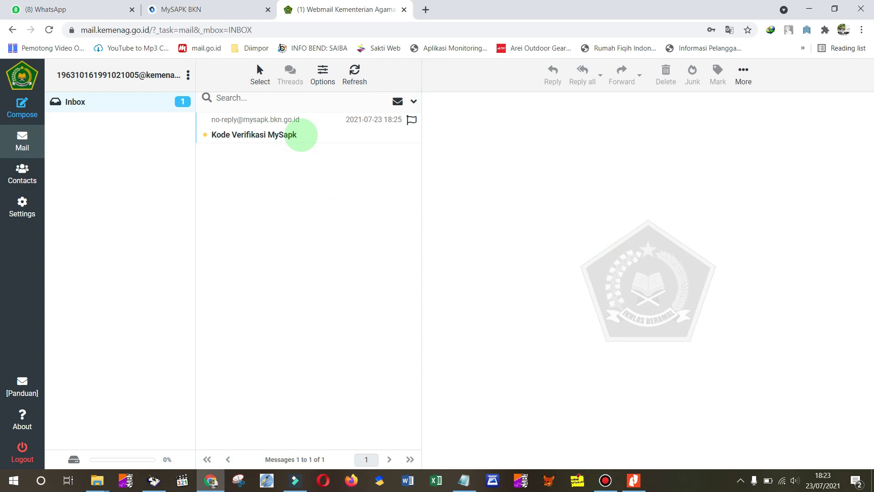
{"action": "left_click", "coordinate": [301, 135]}
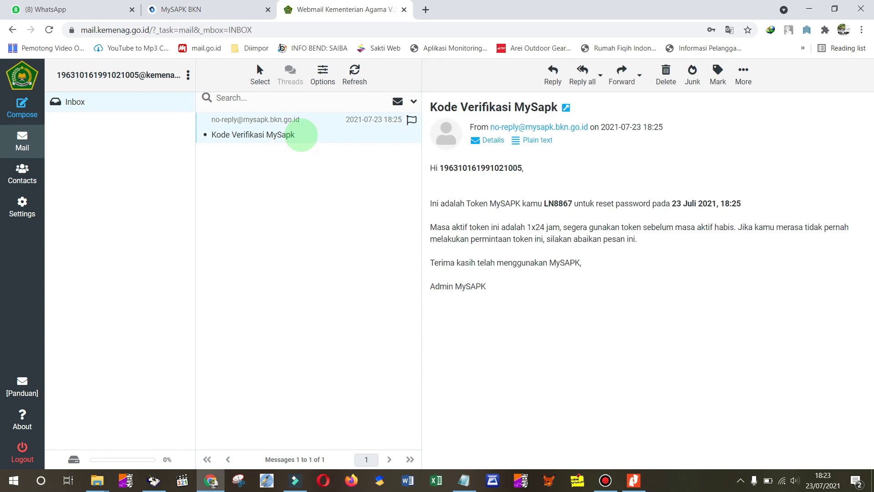
{"action": "left_click_drag", "start_coordinate": [544, 204], "coordinate": [572, 202]}
{"action": "key", "text": "ctrl+c"}
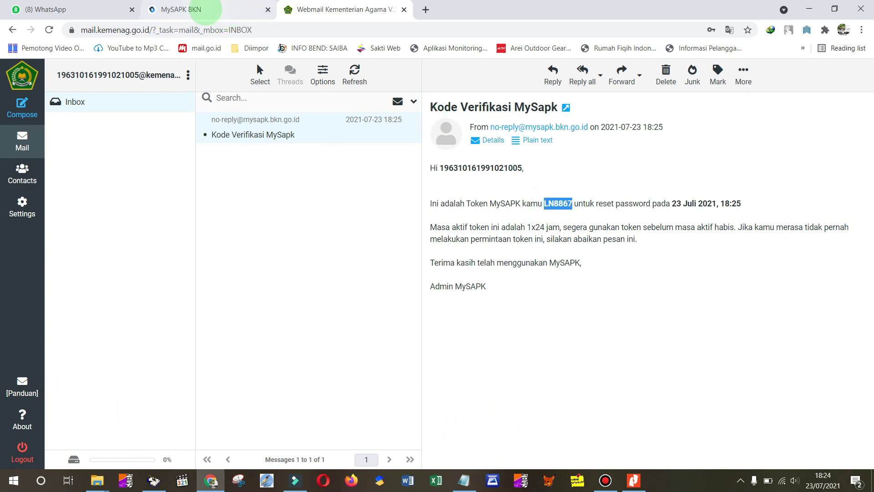
{"action": "left_click", "coordinate": [202, 10]}
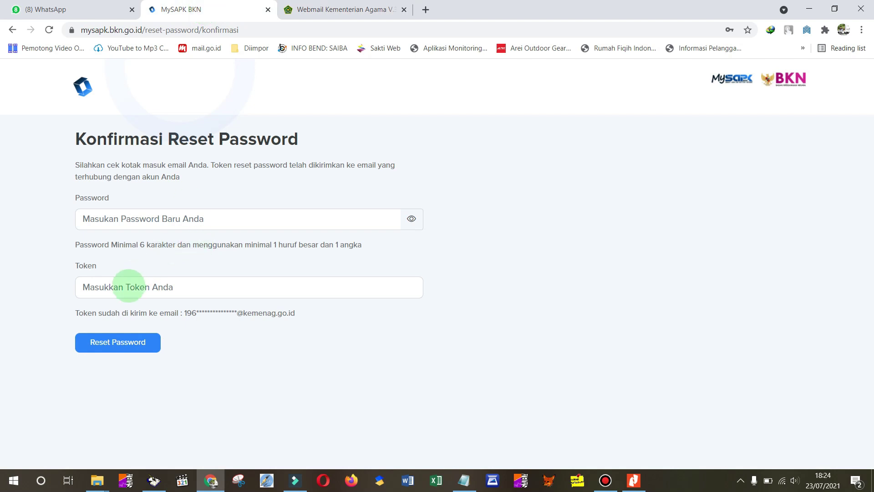
- Paste the emailed token, enter a new password, and submit the MySAPK password reset
{"action": "left_click", "coordinate": [129, 286]}
{"action": "key", "text": "ctrl+v"}
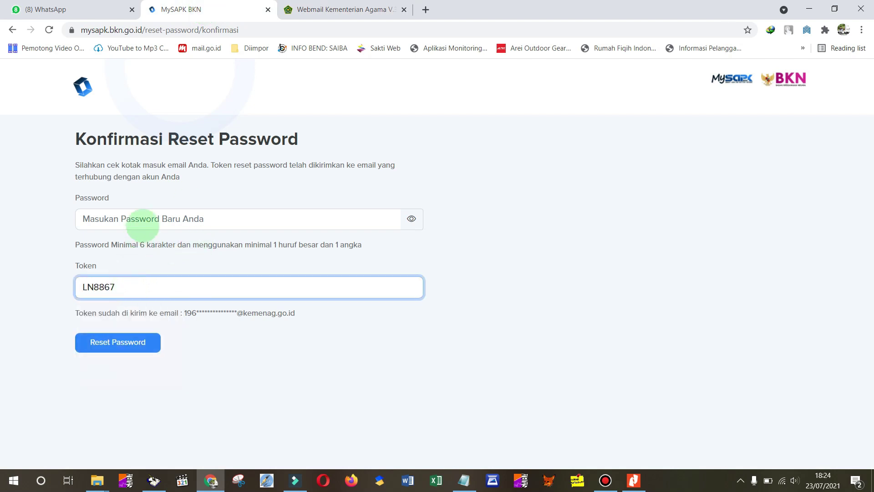
{"action": "left_click", "coordinate": [143, 220]}
{"action": "type", "text": "P"}
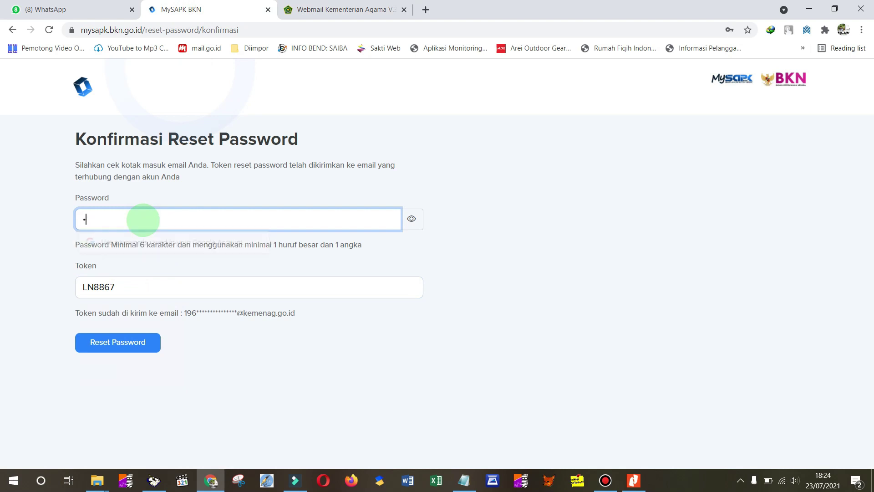
{"action": "type", "text": "ass12"}
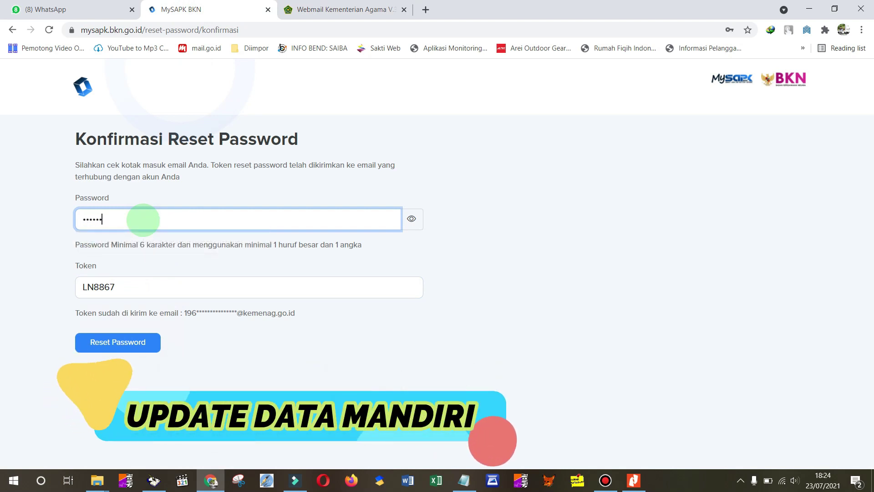
{"action": "type", "text": "34"}
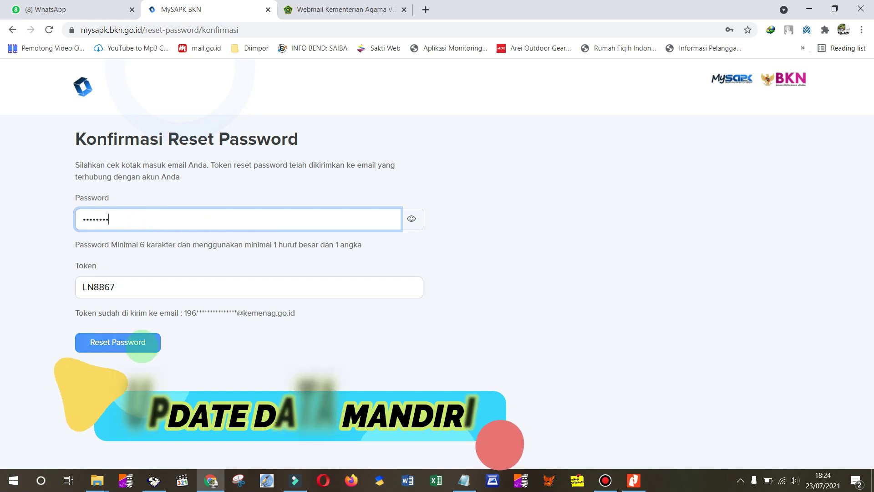
{"action": "left_click", "coordinate": [140, 344]}
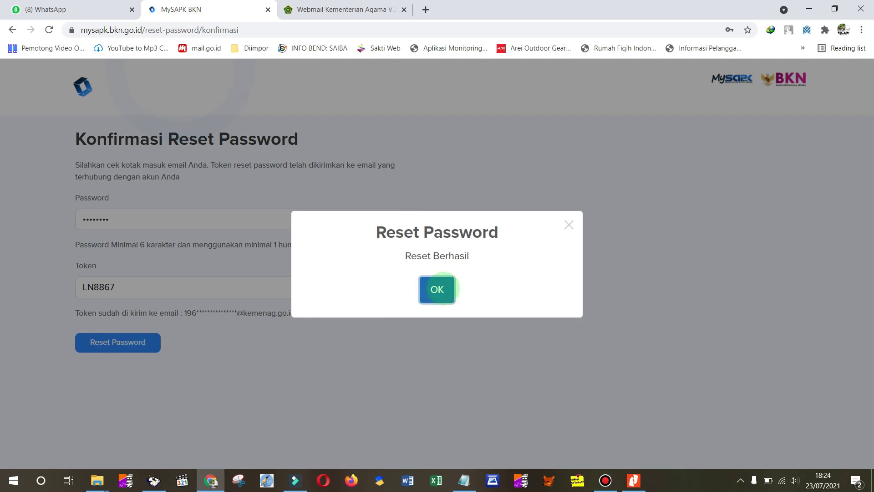
- Acknowledge the Reset Berhasil message and switch back to the webmail tab
{"action": "left_click", "coordinate": [441, 289]}
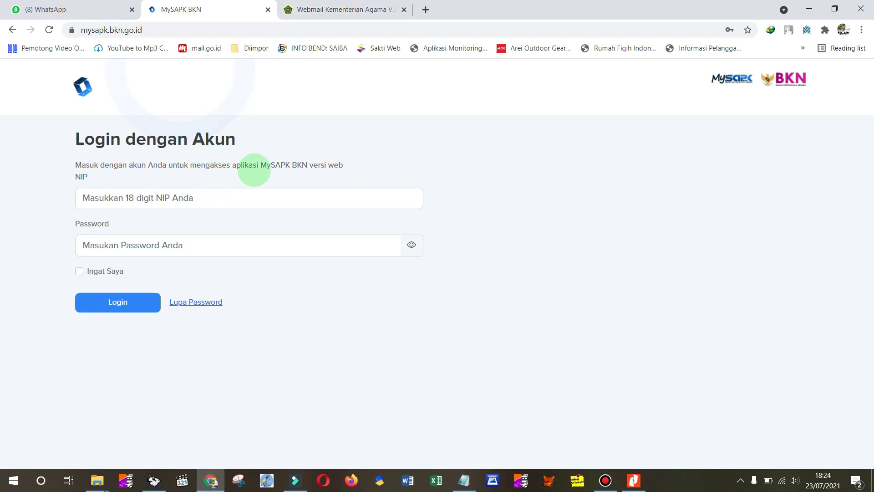
{"action": "left_click", "coordinate": [359, 9]}
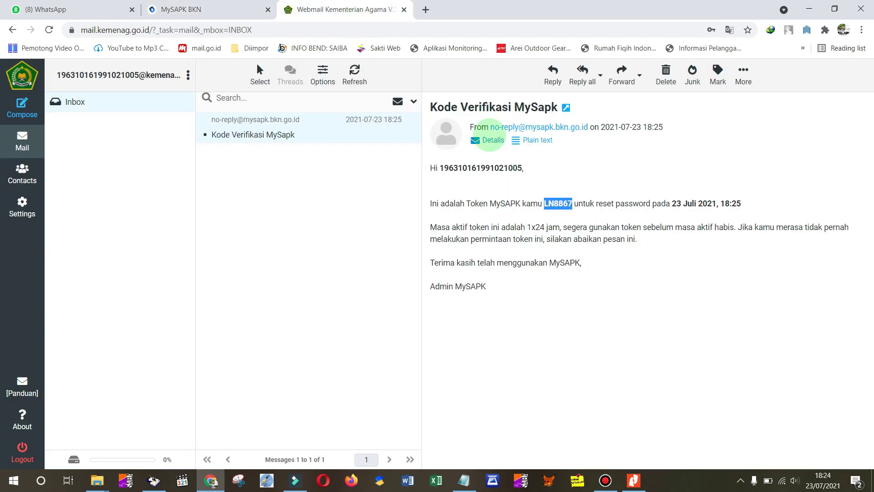
- Copy the NIP from the email's 'Hi' greeting line and return to the MySAPK login tab
{"action": "left_click_drag", "start_coordinate": [442, 168], "coordinate": [490, 167]}
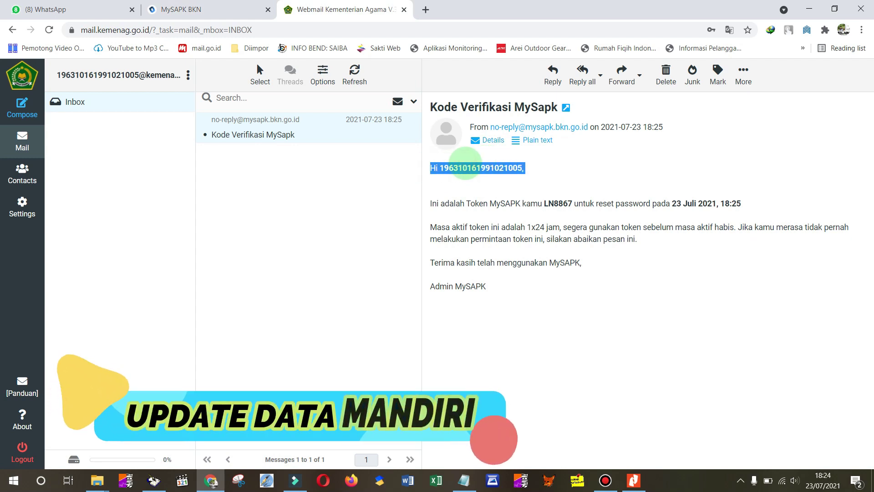
{"action": "left_click", "coordinate": [444, 169]}
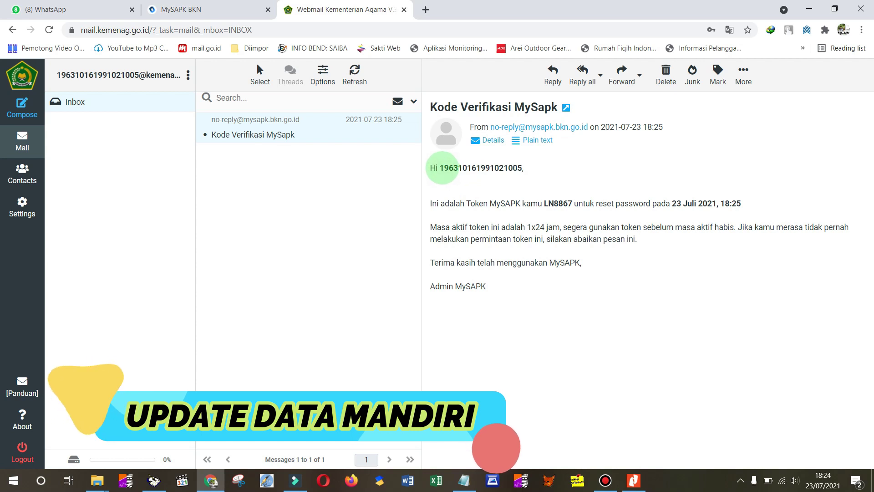
{"action": "left_click_drag", "start_coordinate": [441, 168], "coordinate": [521, 164]}
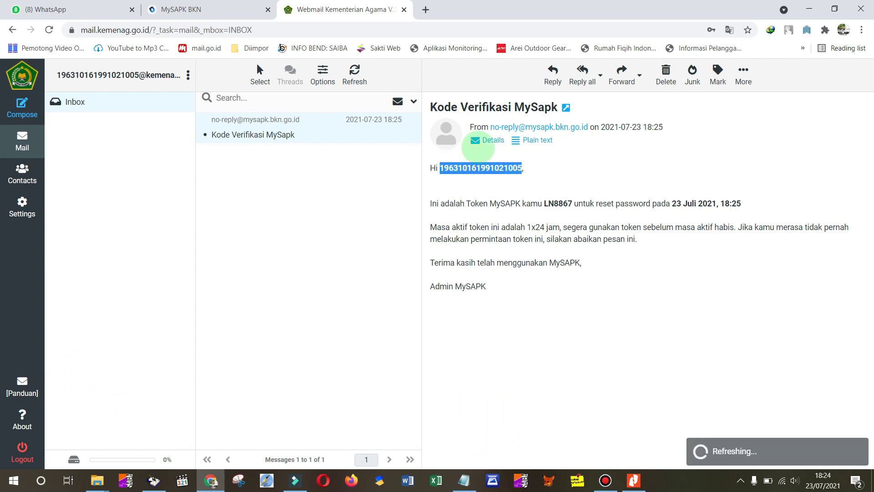
{"action": "left_click", "coordinate": [203, 10]}
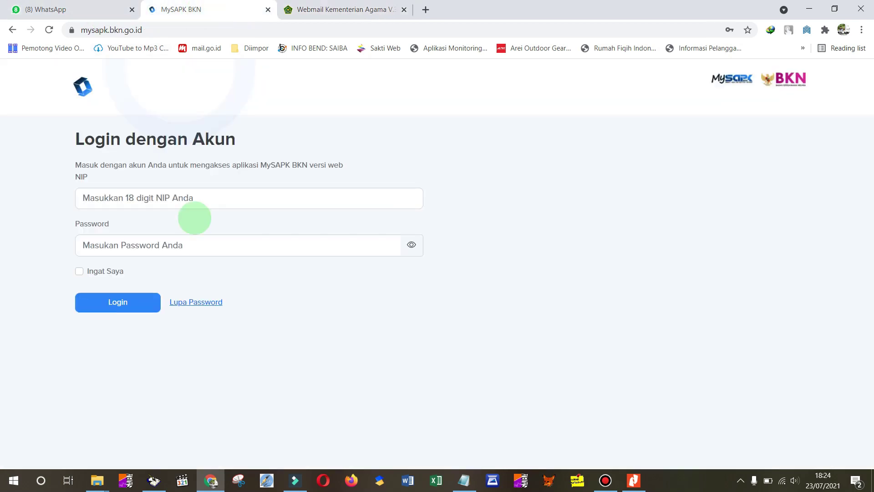
- Log in with the NIP and the newly reset password to reach the dashboard
{"action": "left_click", "coordinate": [196, 199]}
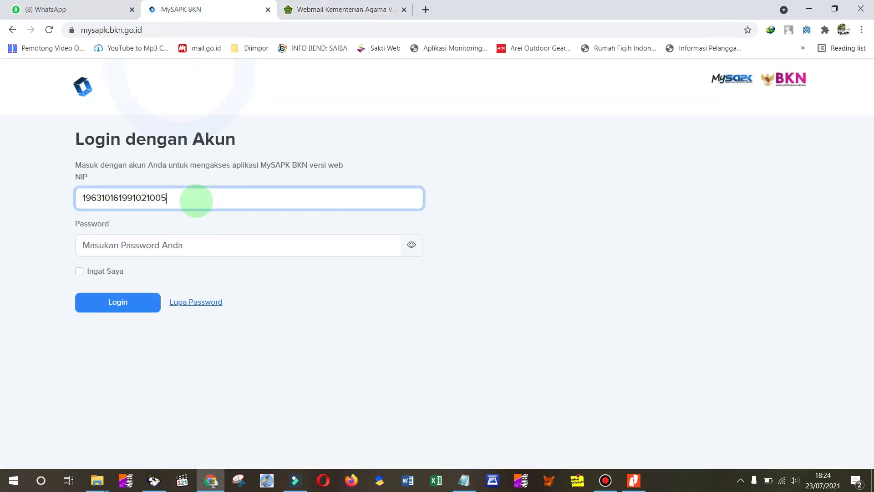
{"action": "left_click", "coordinate": [171, 248]}
{"action": "type", "text": "1"}
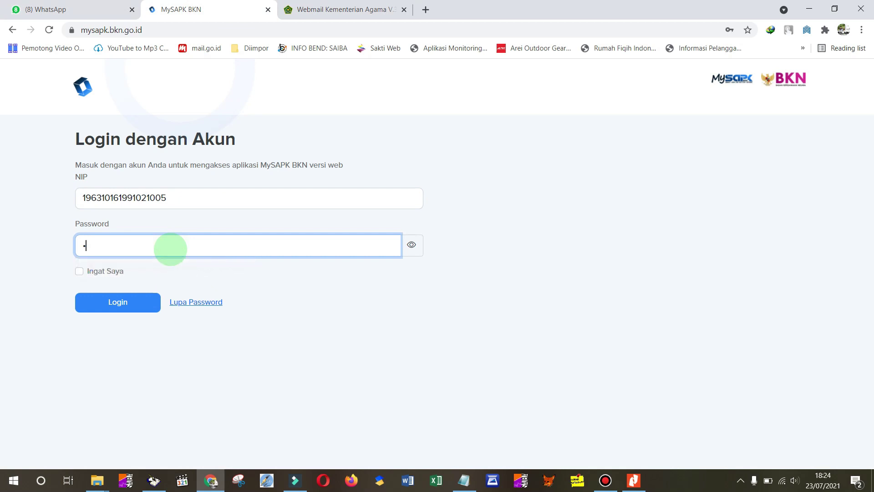
{"action": "type", "text": "23456"}
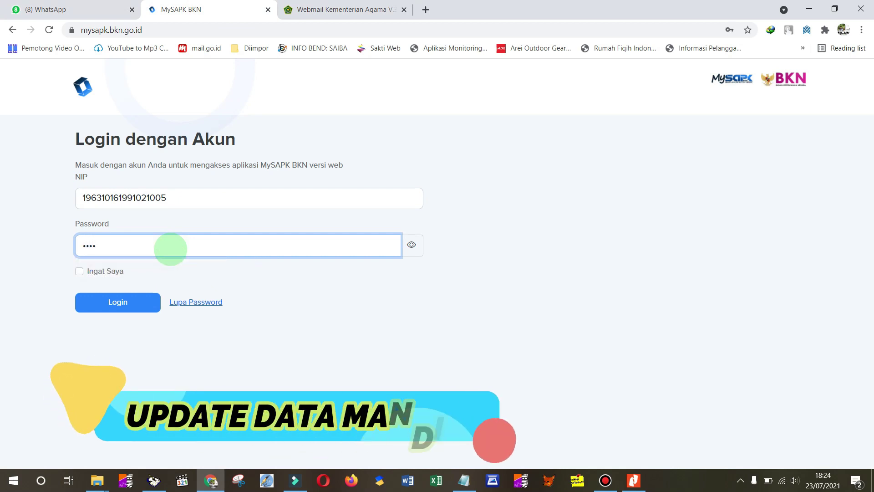
{"action": "type", "text": "78"}
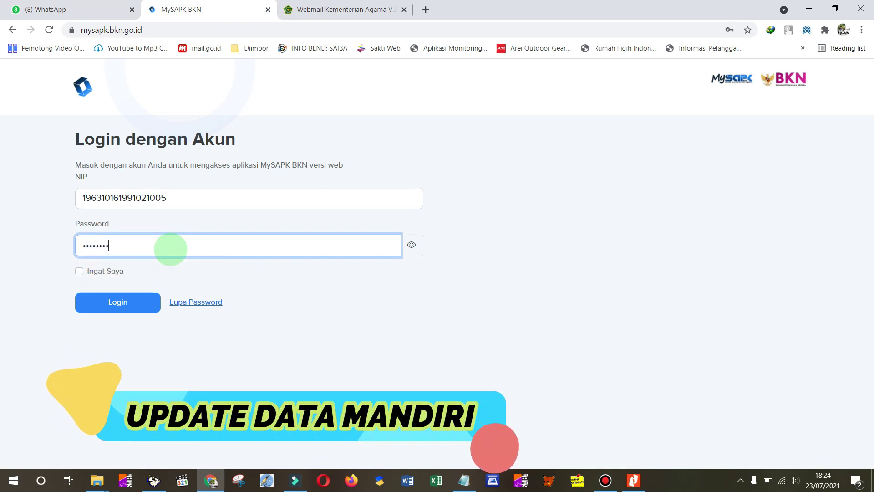
{"action": "left_click", "coordinate": [137, 304]}
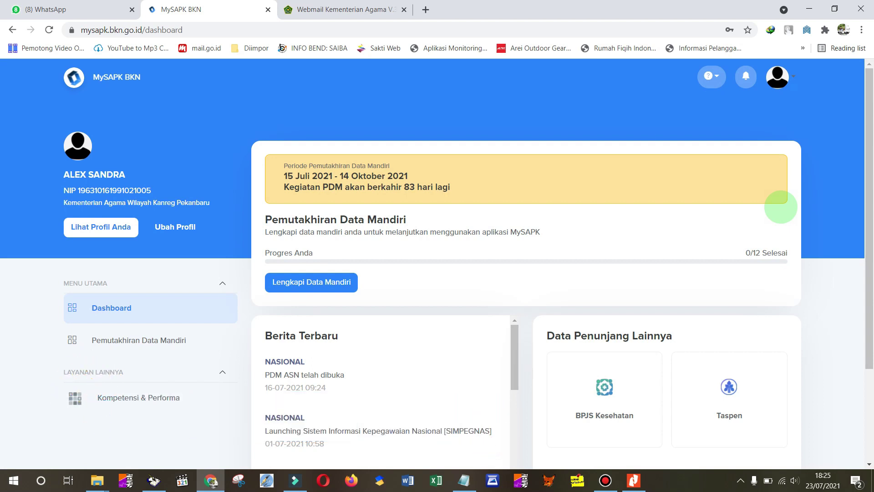
- Open 'Lihat Profil Anda' to show the Data Utama tab with Informasi Dasar
{"action": "left_click_drag", "start_coordinate": [868, 157], "coordinate": [862, 157]}
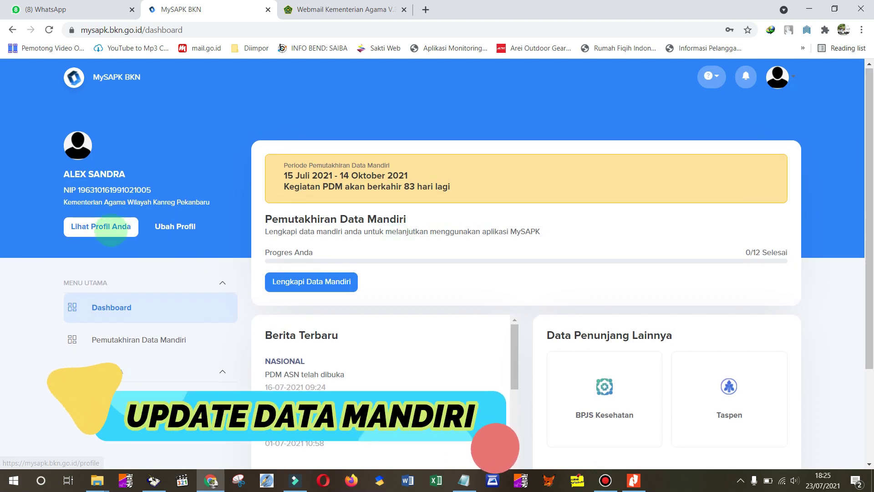
{"action": "left_click", "coordinate": [109, 228]}
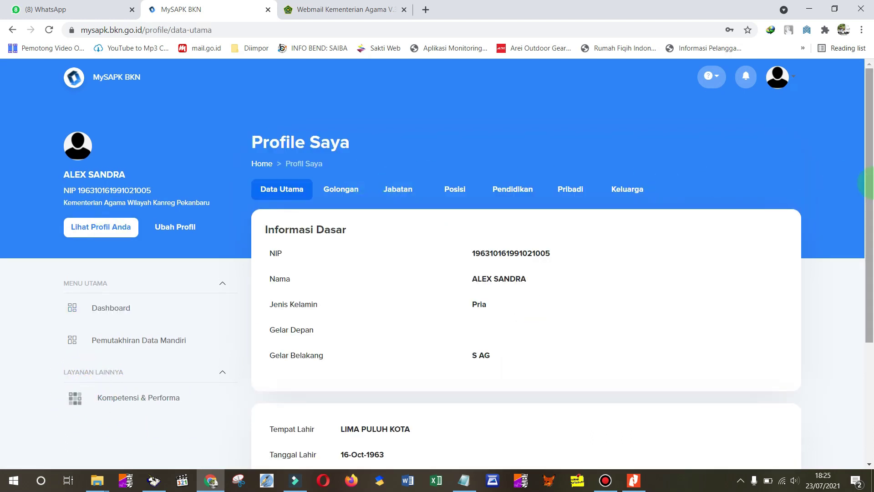
- Go through the Golongan, Jabatan, Posisi, Pendidikan, Pribadi and Keluarga profile tabs
{"action": "left_click_drag", "start_coordinate": [865, 125], "coordinate": [857, 144]}
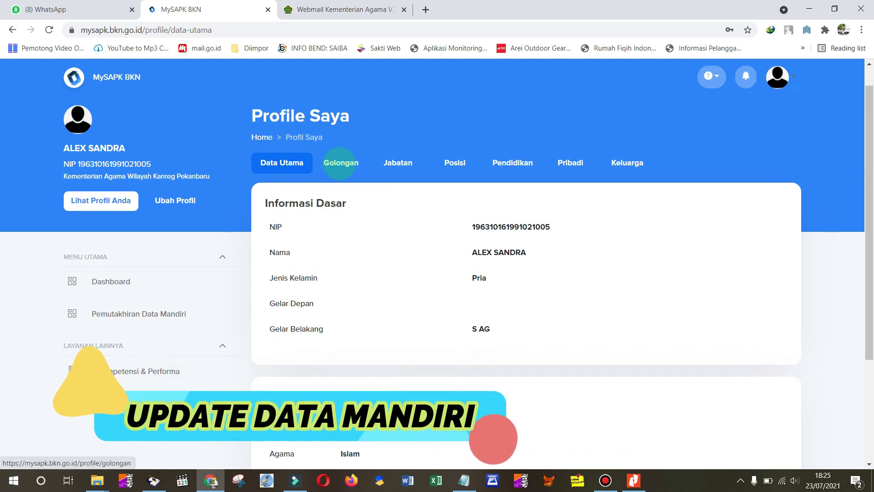
{"action": "left_click", "coordinate": [340, 164]}
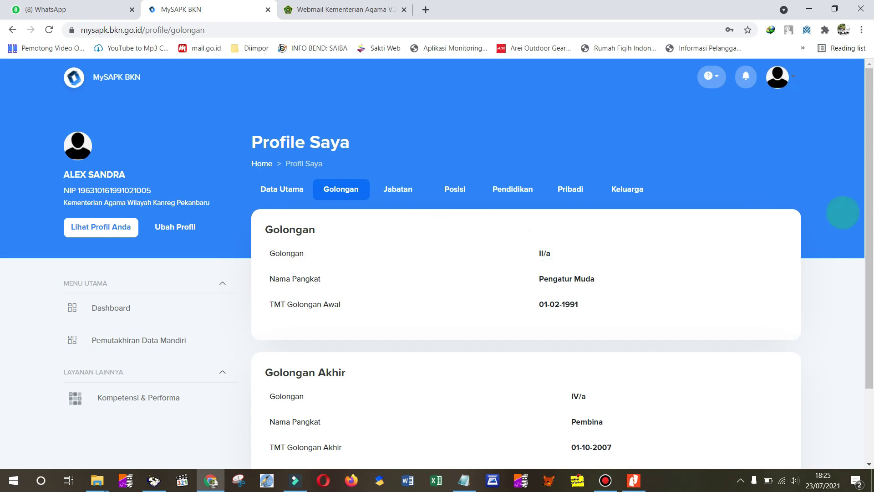
{"action": "left_click_drag", "start_coordinate": [867, 144], "coordinate": [865, 108]}
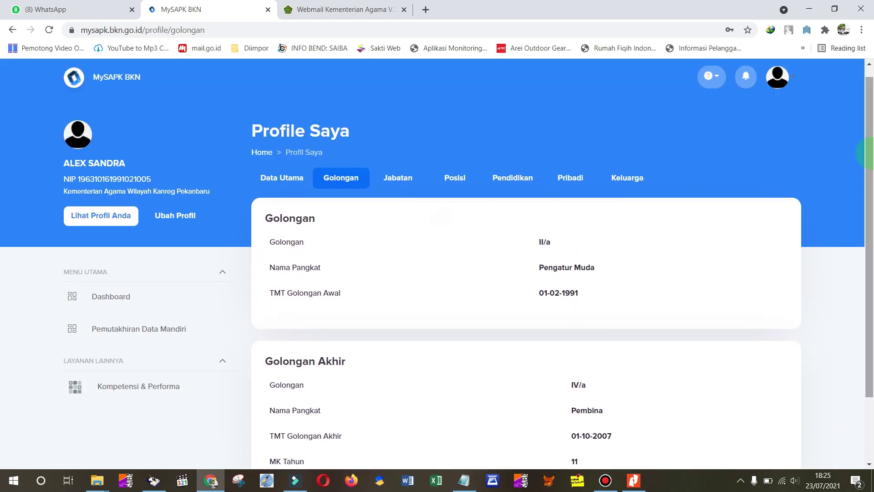
{"action": "left_click", "coordinate": [400, 178]}
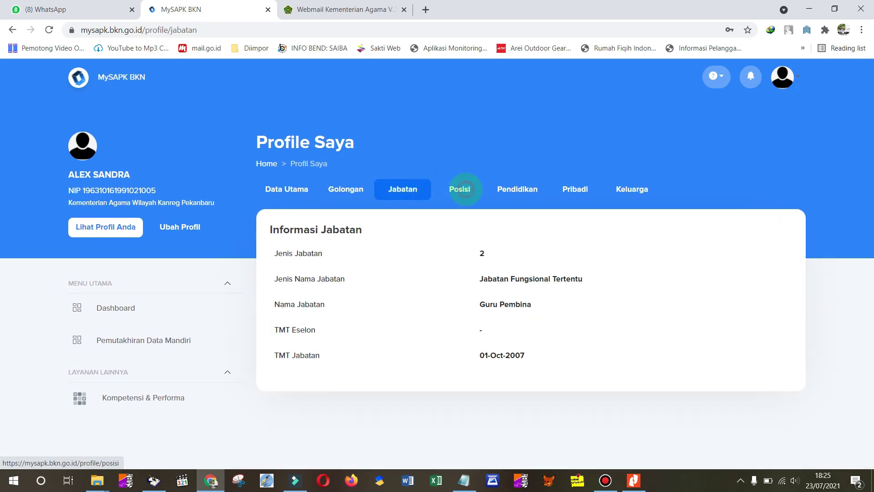
{"action": "left_click", "coordinate": [465, 189]}
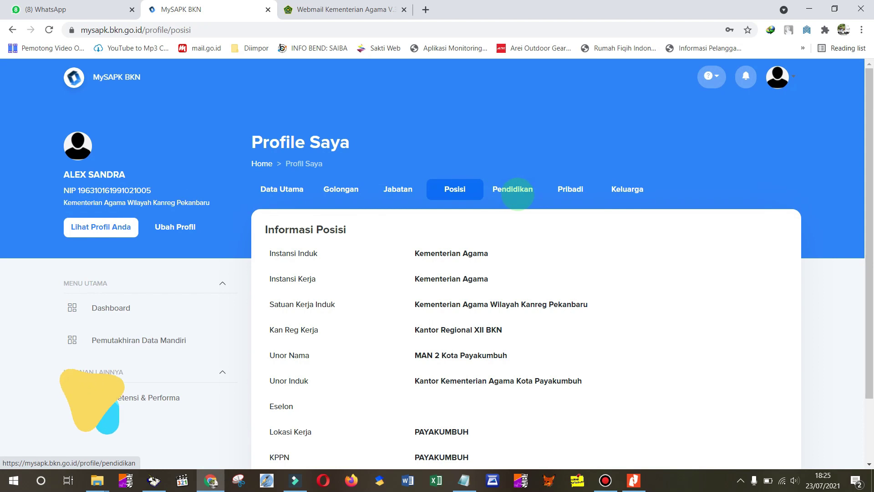
{"action": "left_click", "coordinate": [518, 191]}
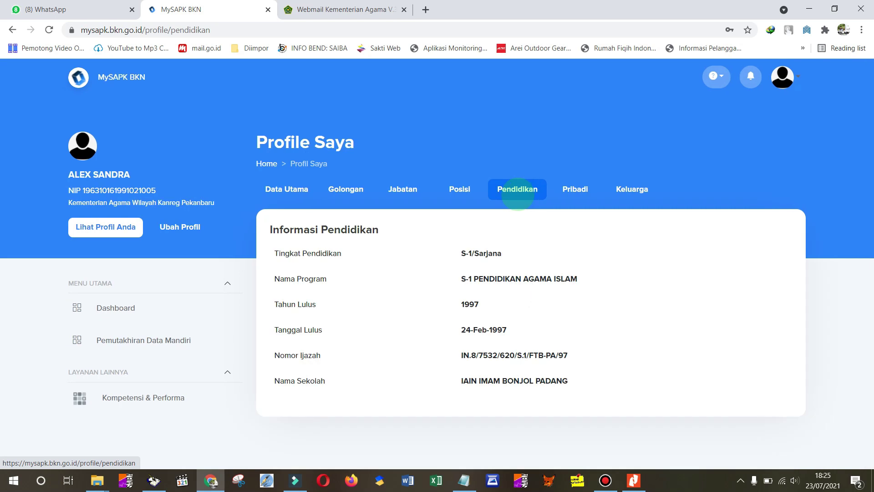
{"action": "left_click", "coordinate": [573, 187]}
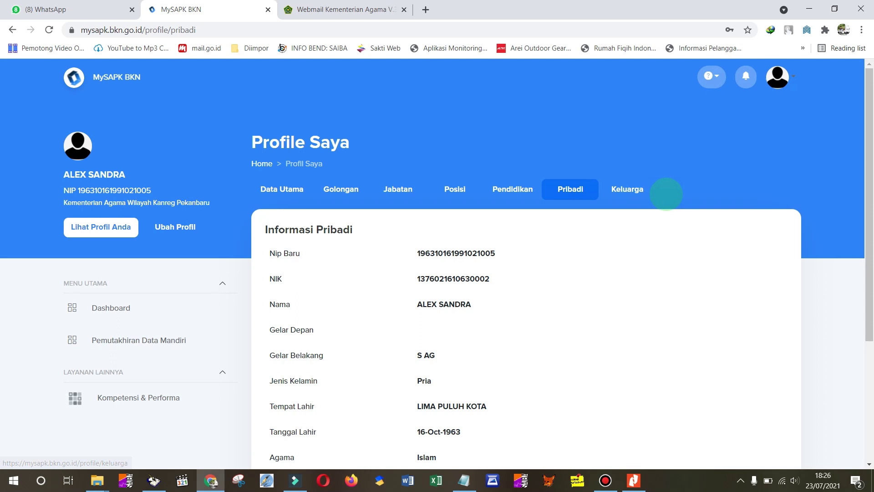
{"action": "left_click", "coordinate": [623, 188]}
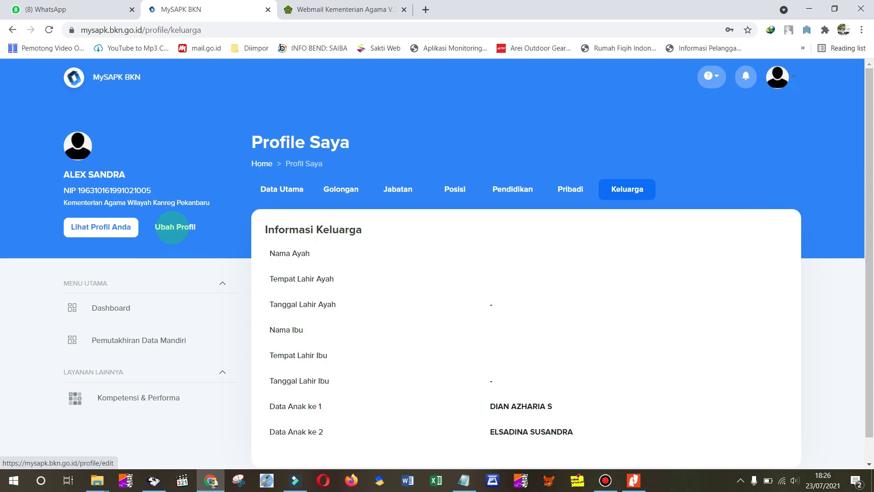
- Open Edit Profile, then go to Pemutakhiran Data Mandiri from the Menu Utama sidebar
{"action": "left_click", "coordinate": [172, 227]}
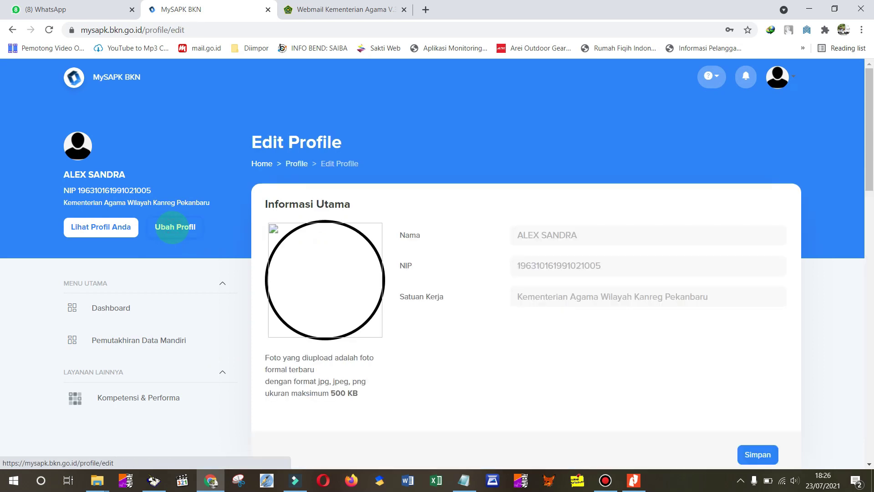
{"action": "mouse_move", "coordinate": [322, 273]}
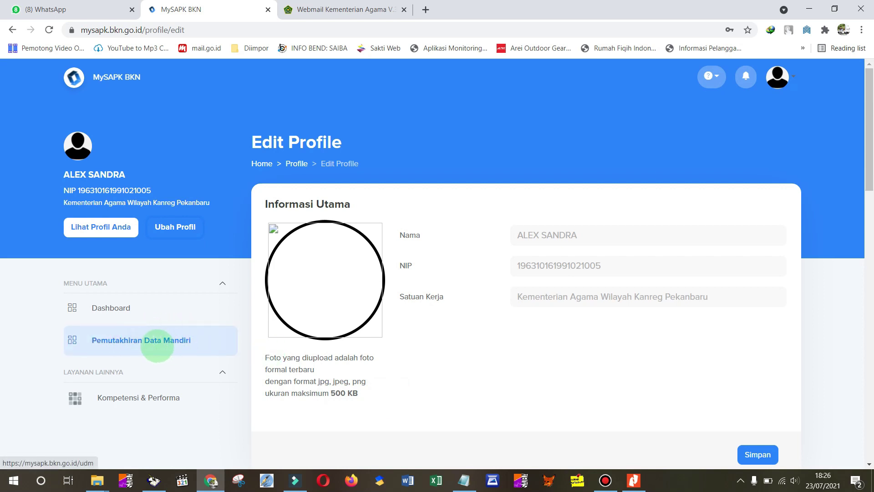
{"action": "key", "text": "F4"}
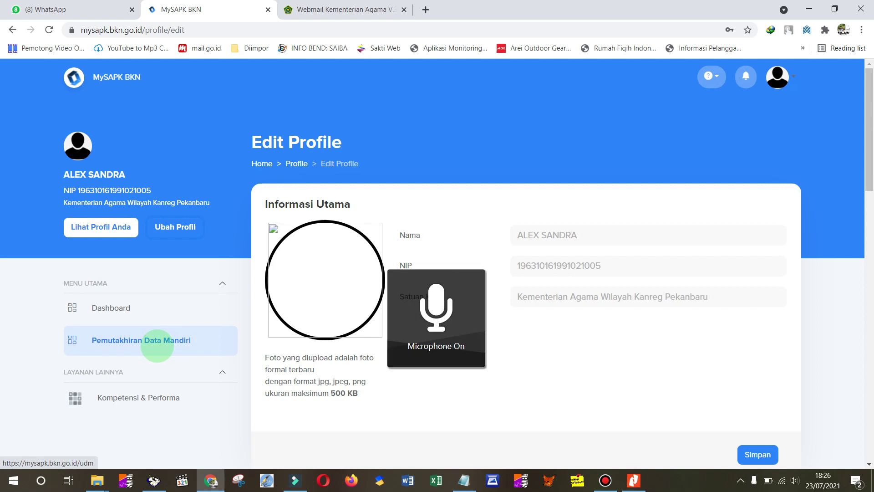
{"action": "key", "text": "F4"}
{"action": "key", "text": "F4"}
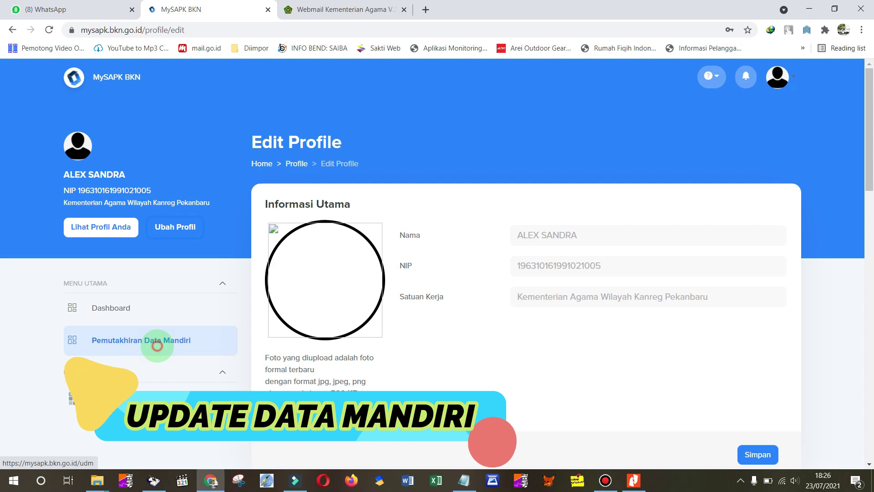
{"action": "left_click", "coordinate": [157, 341]}
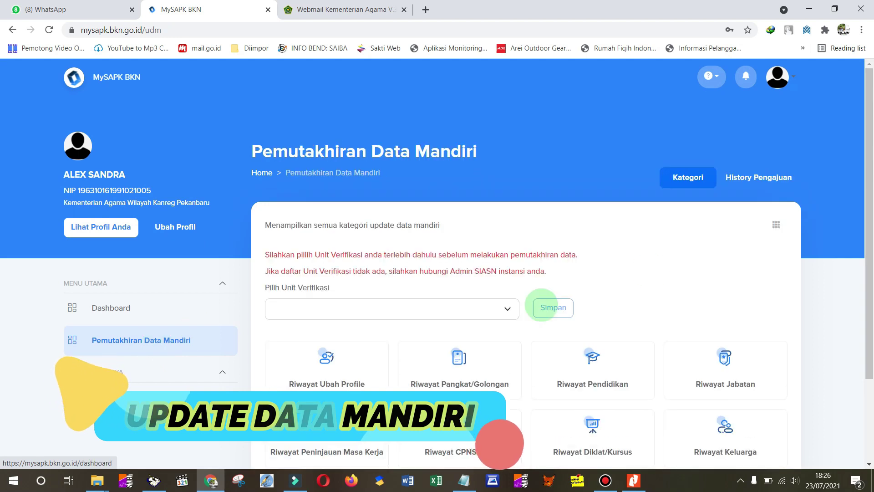
- Scroll the twelve Belum Selesai categories, try the Pilih Unit Verifikasi dropdown, open the account menu
{"action": "left_click_drag", "start_coordinate": [867, 212], "coordinate": [868, 296]}
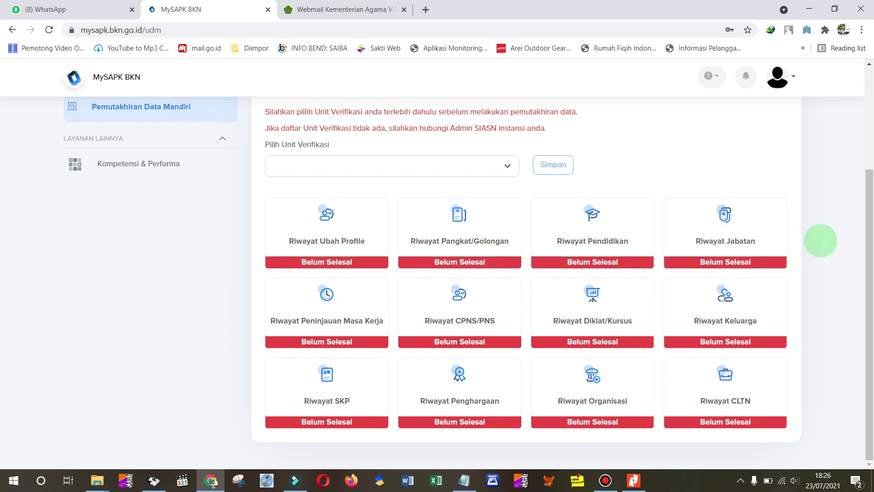
{"action": "left_click_drag", "start_coordinate": [868, 248], "coordinate": [868, 198]}
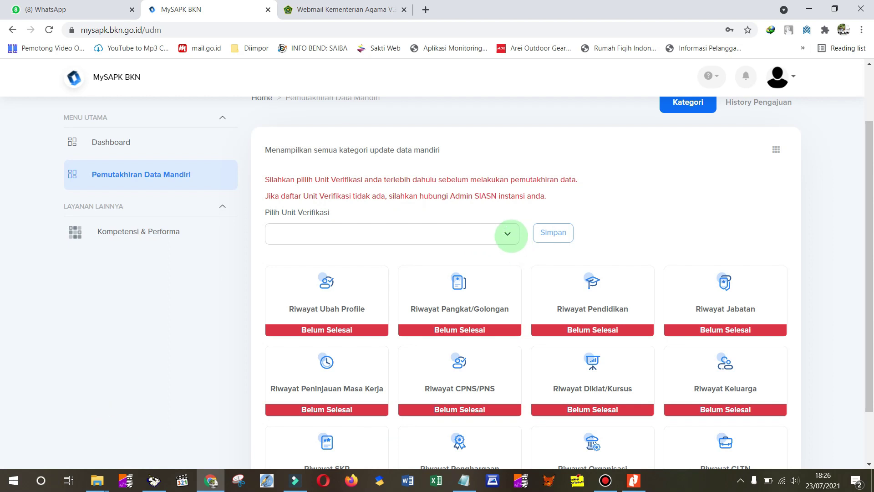
{"action": "left_click", "coordinate": [508, 234]}
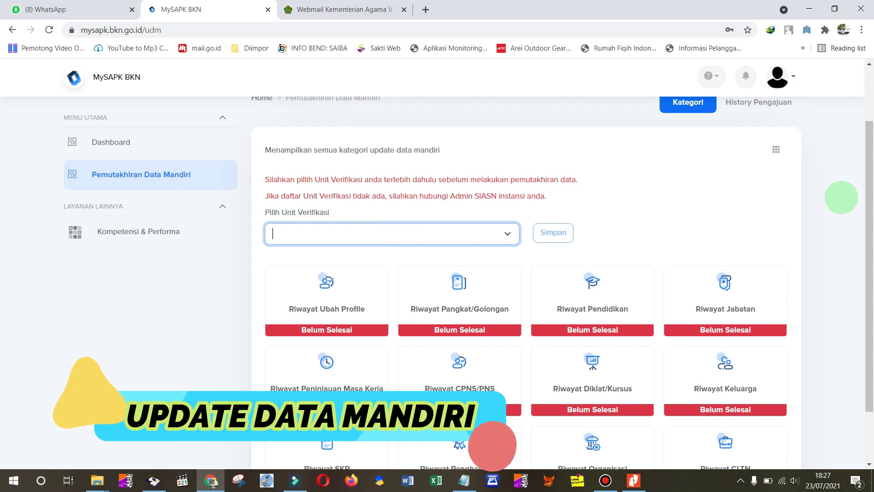
{"action": "scroll", "coordinate": [865, 118], "scroll_direction": "up", "scroll_amount": 2}
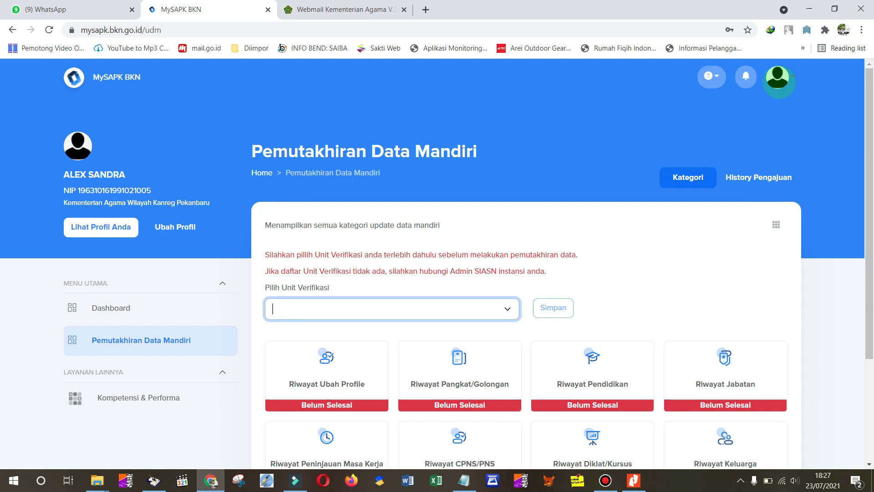
{"action": "left_click", "coordinate": [778, 77]}
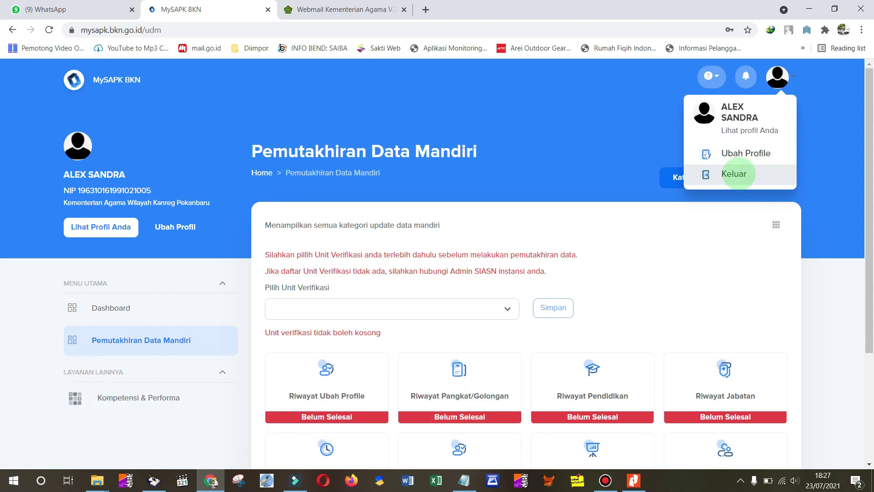
- Choose Keluar from the avatar menu to return to the empty Login dengan Akun screen
{"action": "left_click", "coordinate": [734, 174]}
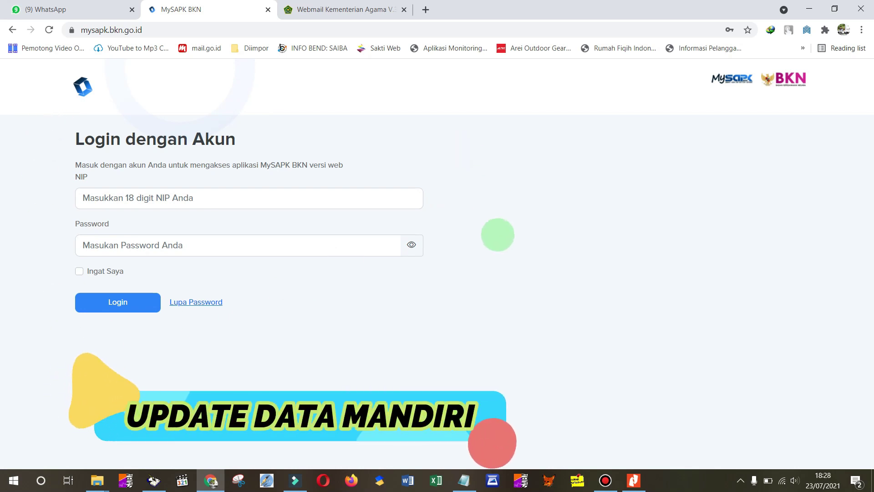
{"action": "key", "text": "XF86AudioMicMute"}
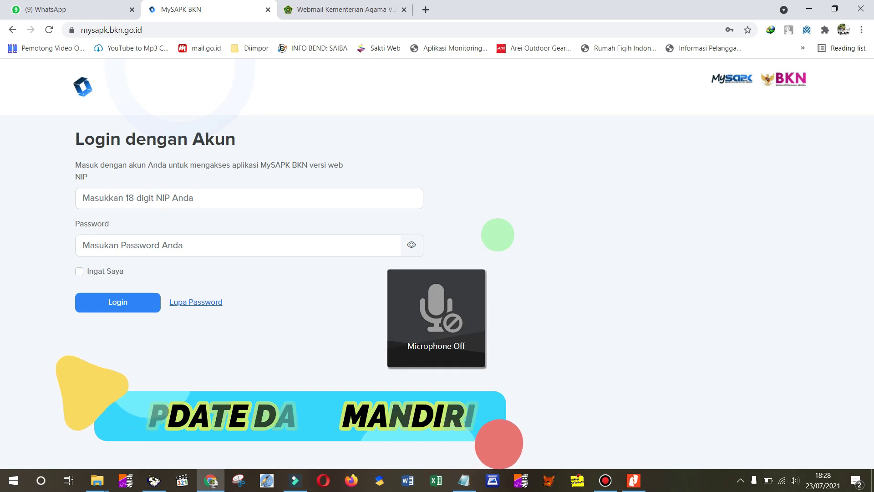
{"action": "key", "text": "XF86AudioMicMute"}
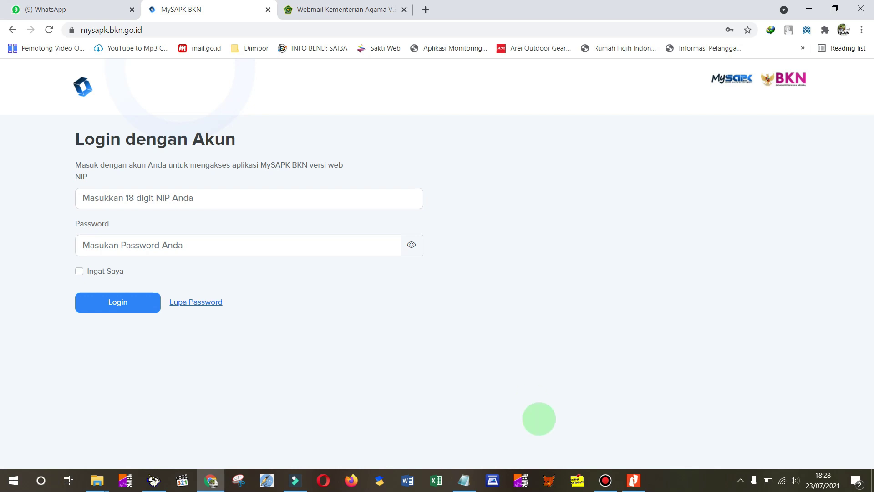
{"action": "left_click", "coordinate": [605, 480]}
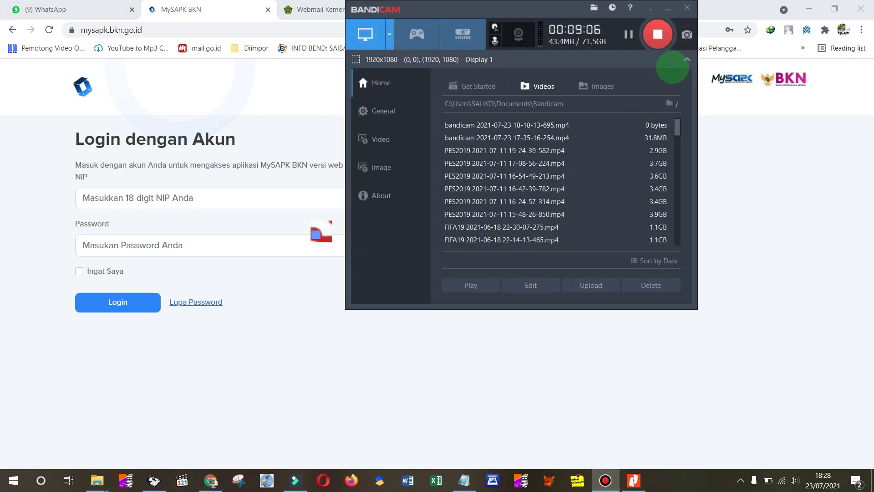